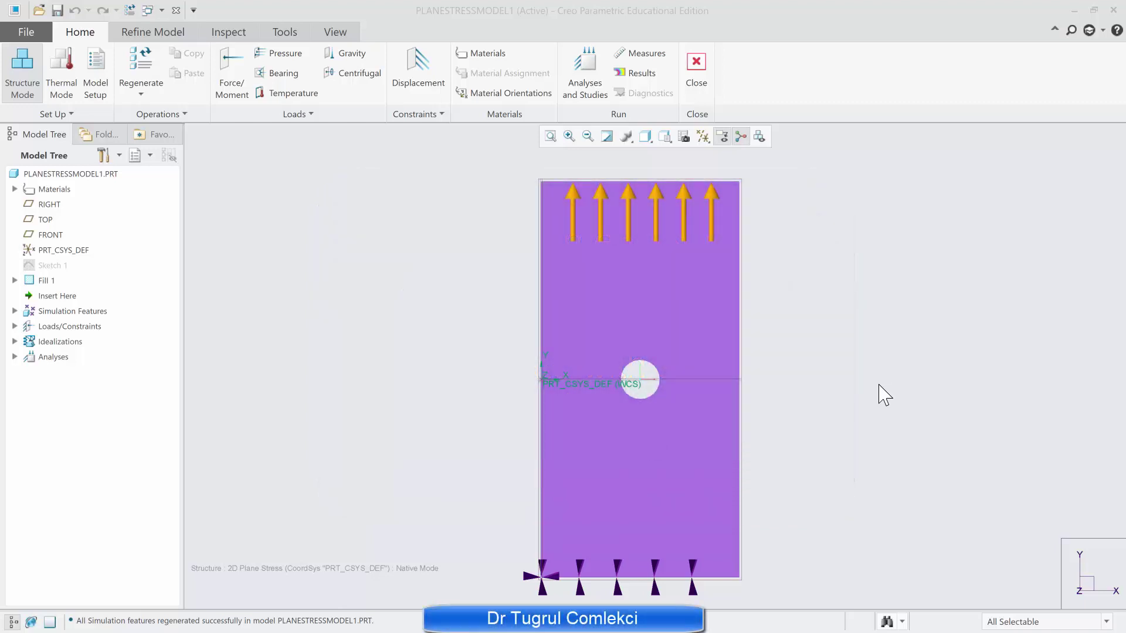
Open the PlaneStress results and show them as a von Mises stress fringe in Window1.
click(639, 73)
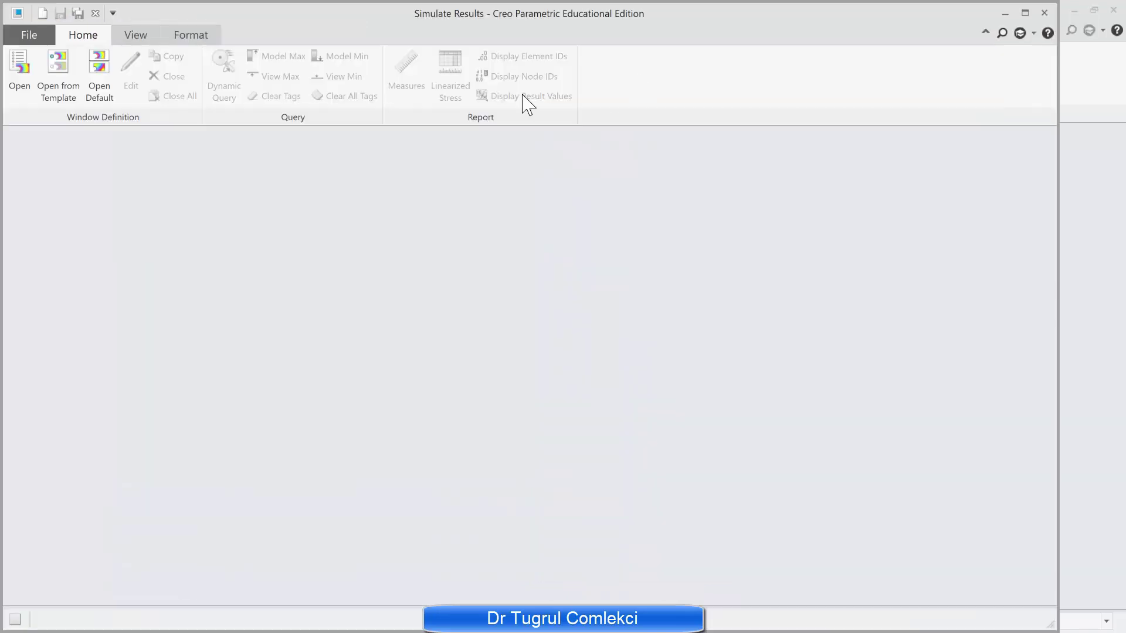
click(29, 87)
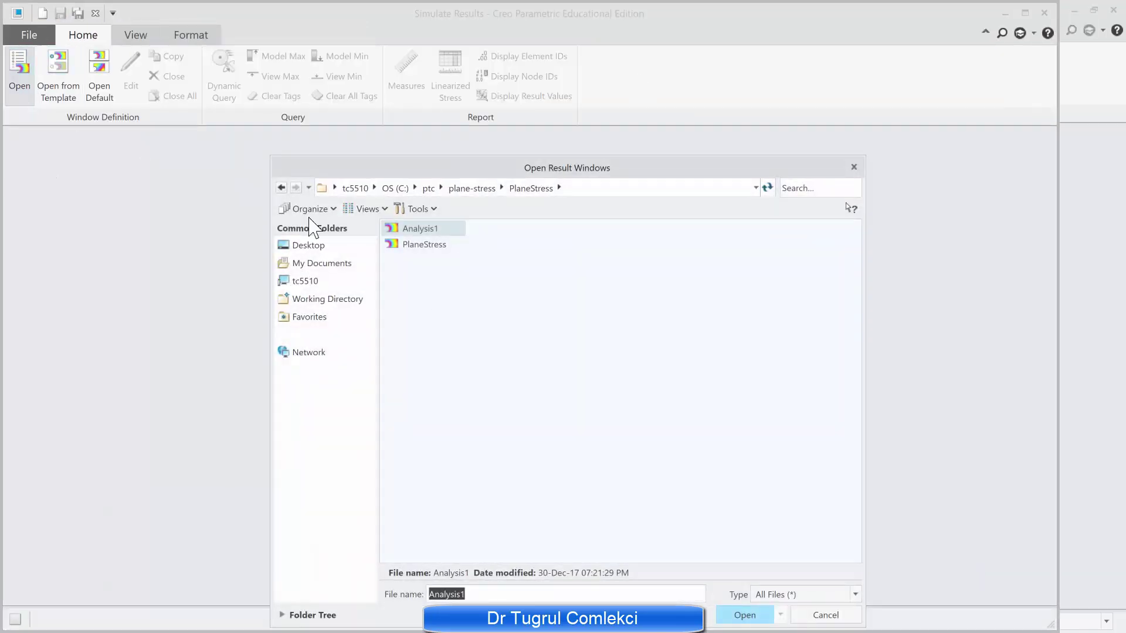
click(431, 245)
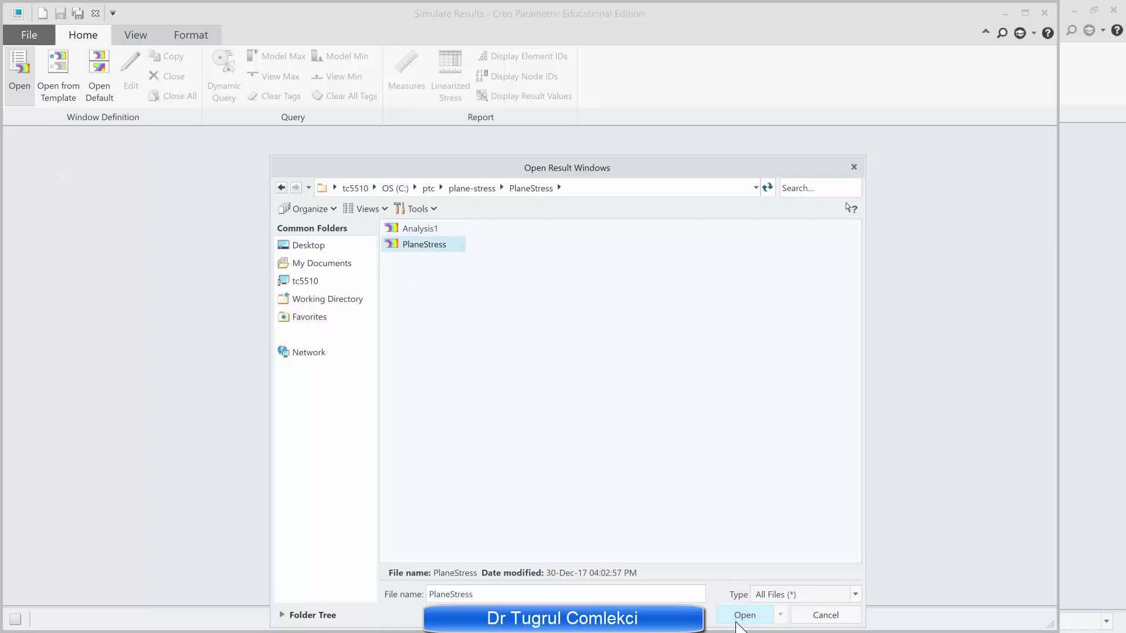
click(745, 615)
click(598, 463)
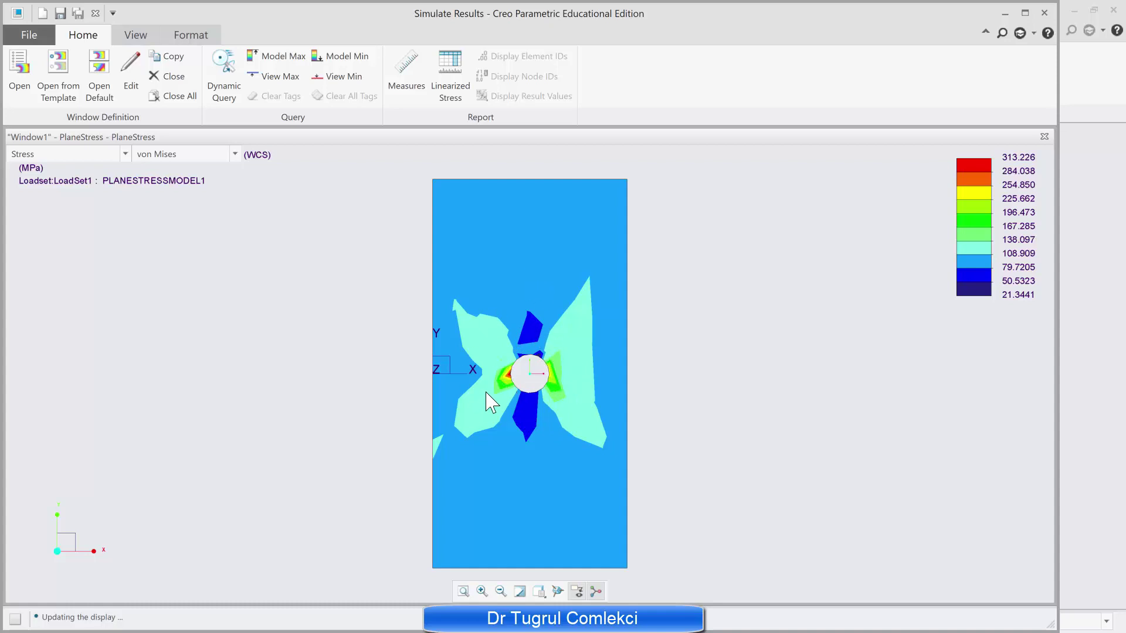
Switch the fringe plot to YY stress, peaking near 322 MPa, and exit the results viewer.
click(234, 155)
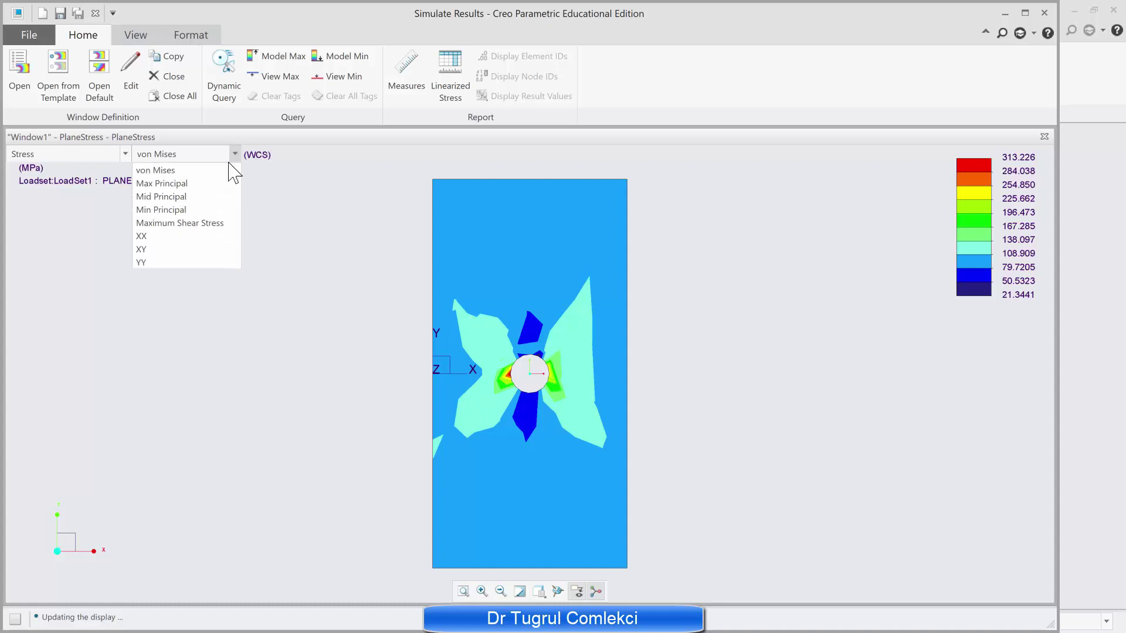
click(181, 262)
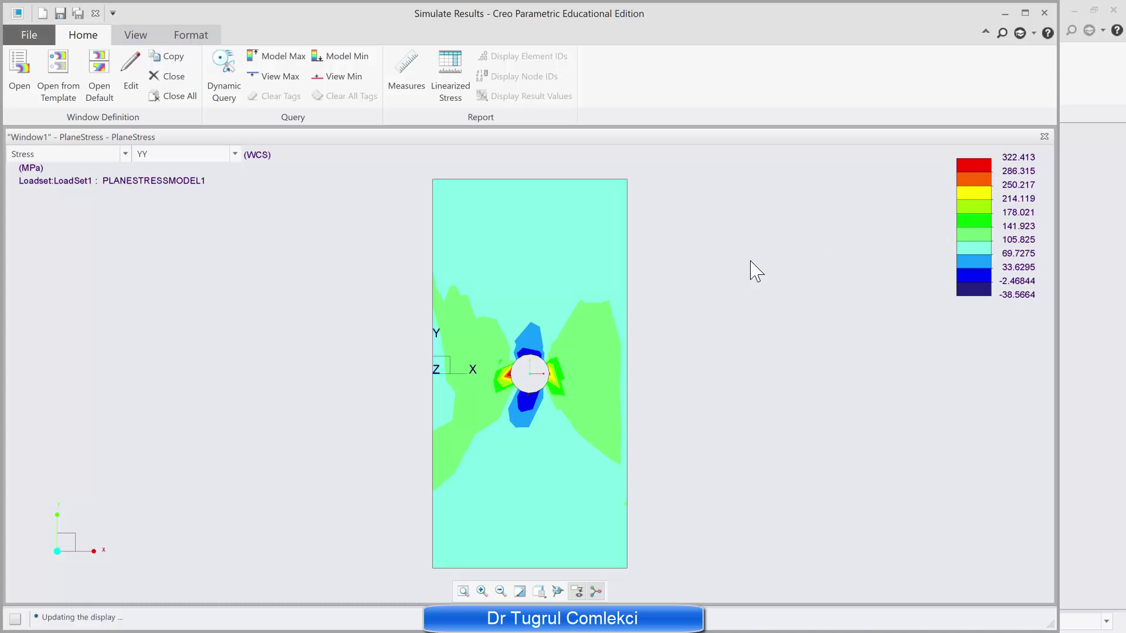
click(96, 13)
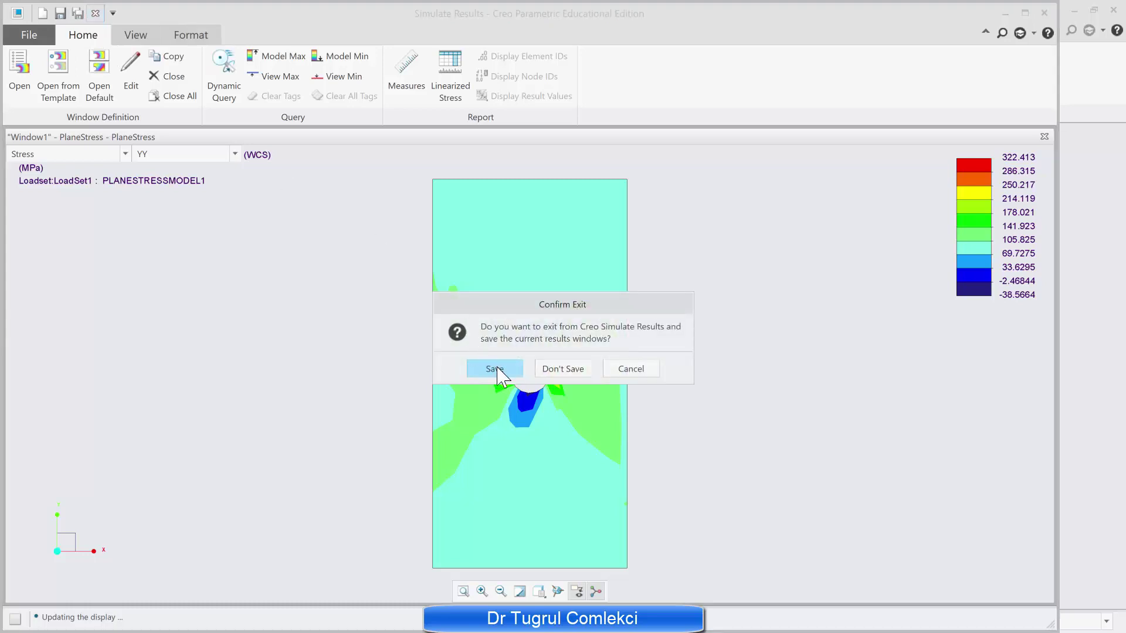
Leave Results and set PlaneStress to Multi-Pass Adaptive convergence with maximum polynomial order 7.
click(545, 368)
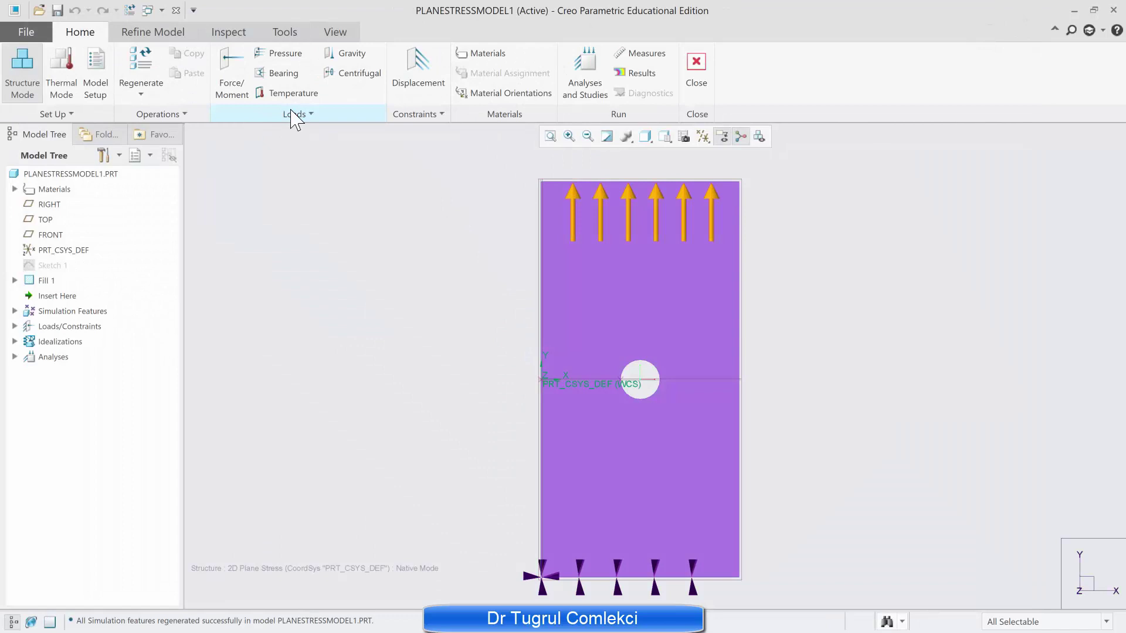
click(584, 75)
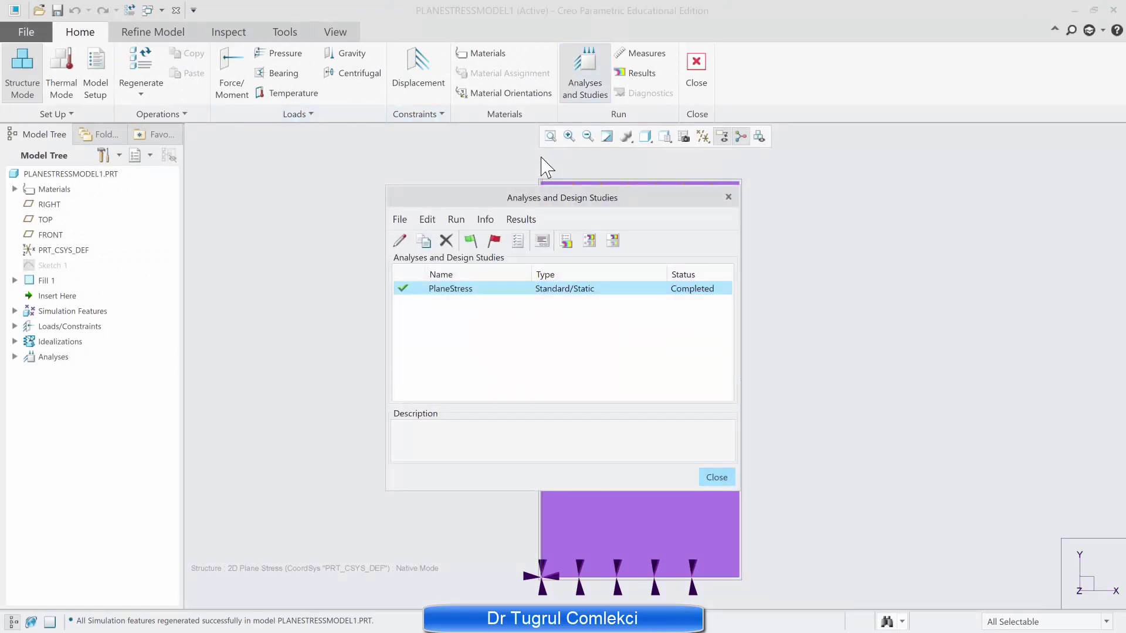
click(399, 241)
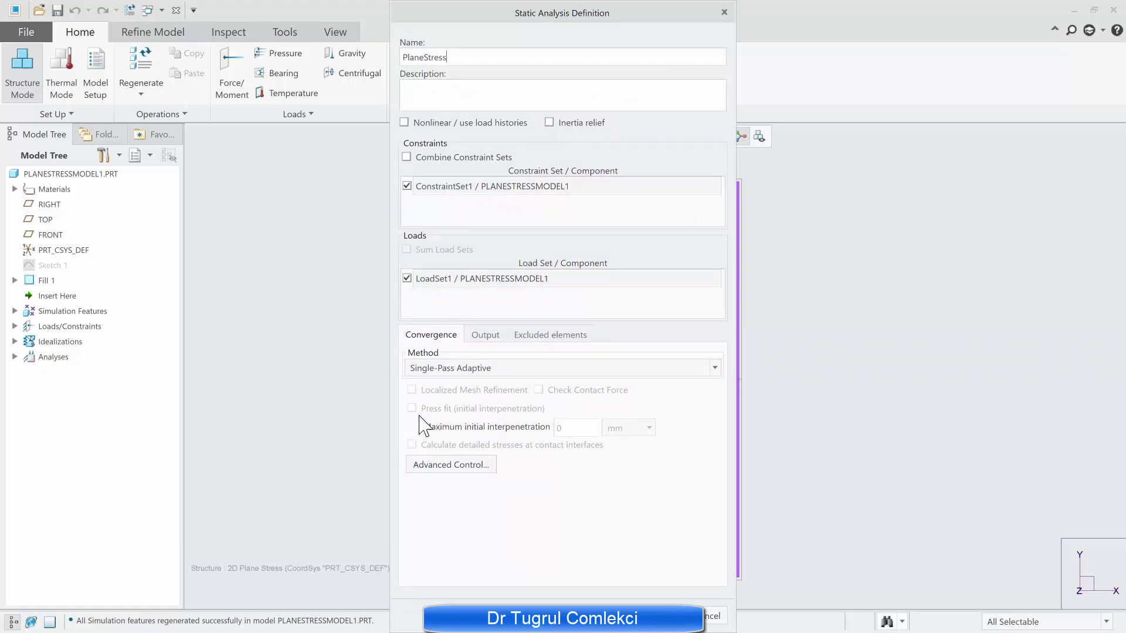
click(441, 368)
click(446, 383)
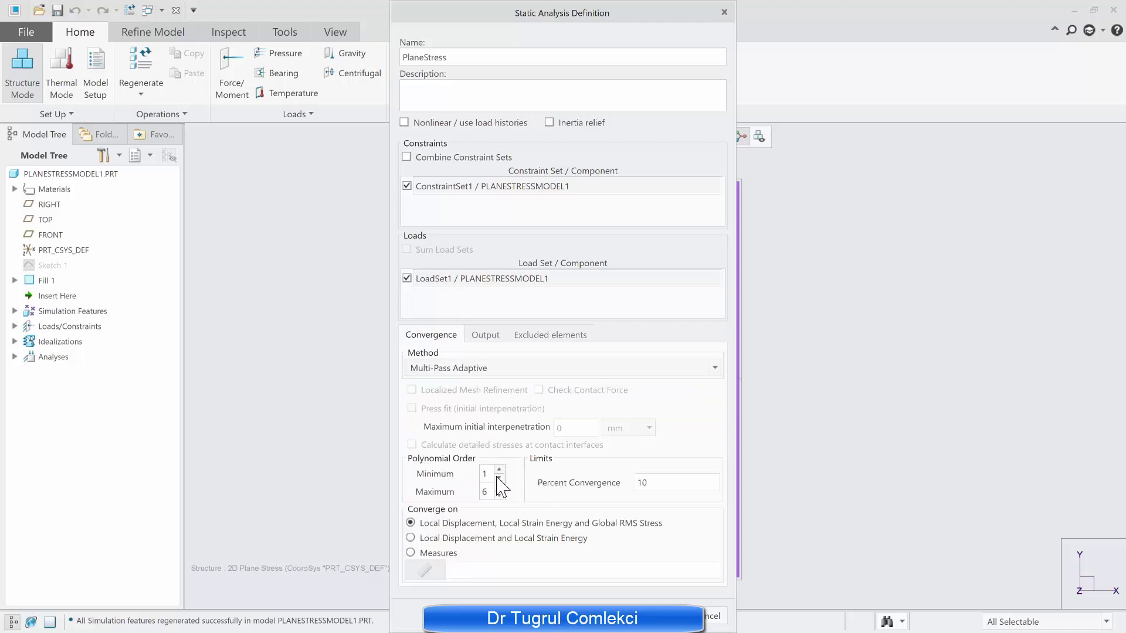
click(498, 487)
click(672, 482)
key(Return)
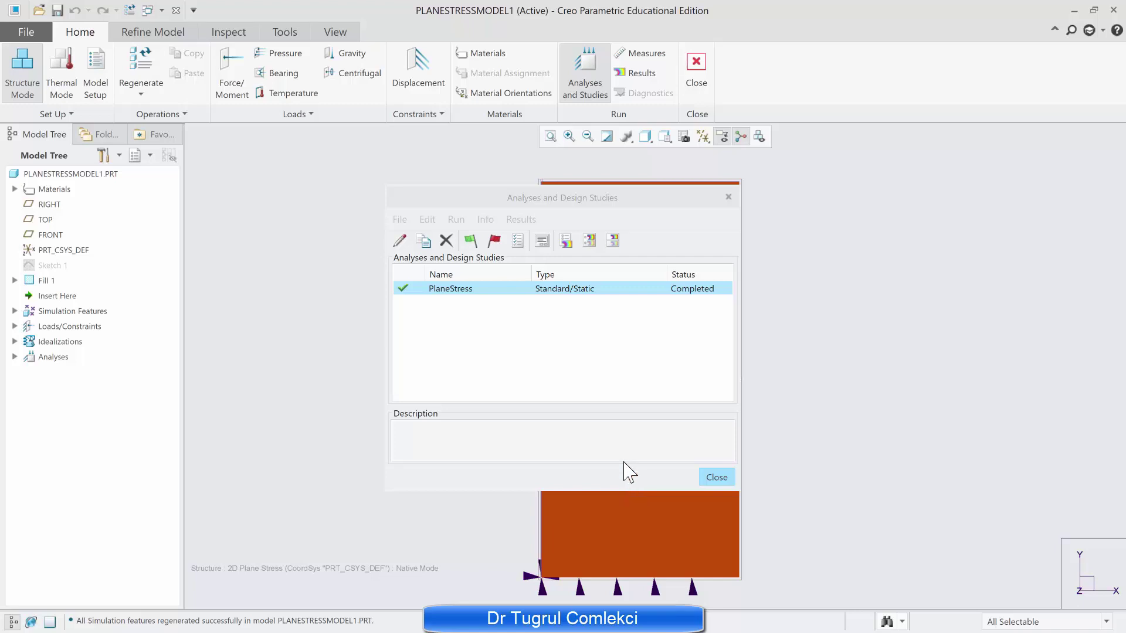
Rerun PlaneStress, deleting old output files, with interactive diagnostics, then open its new results.
click(470, 242)
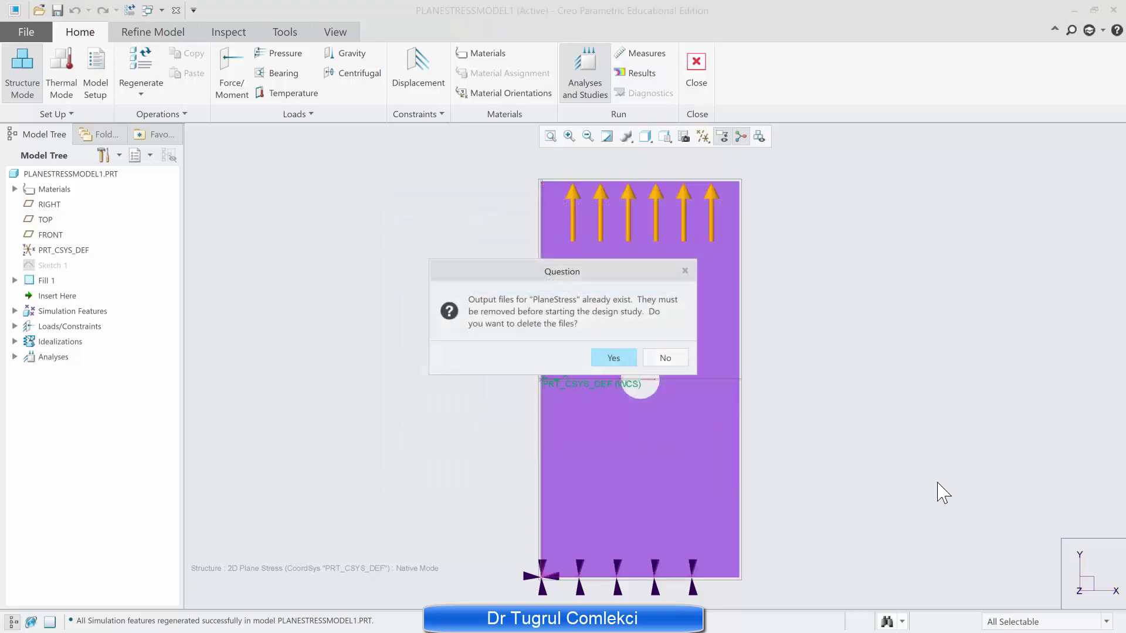
click(613, 358)
key(Return)
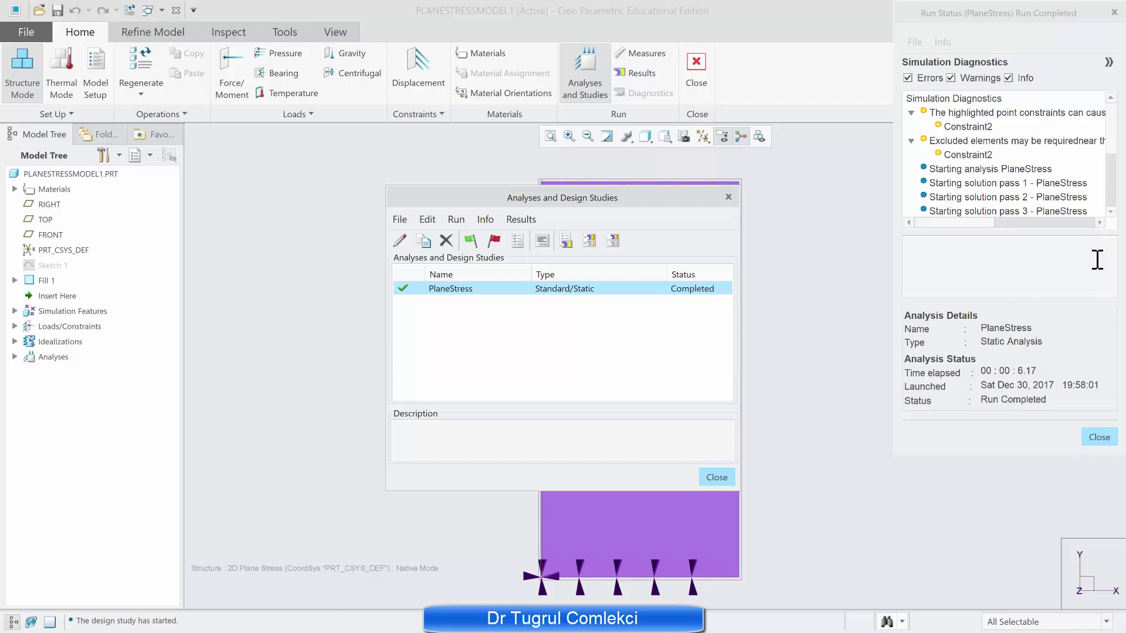
click(1099, 439)
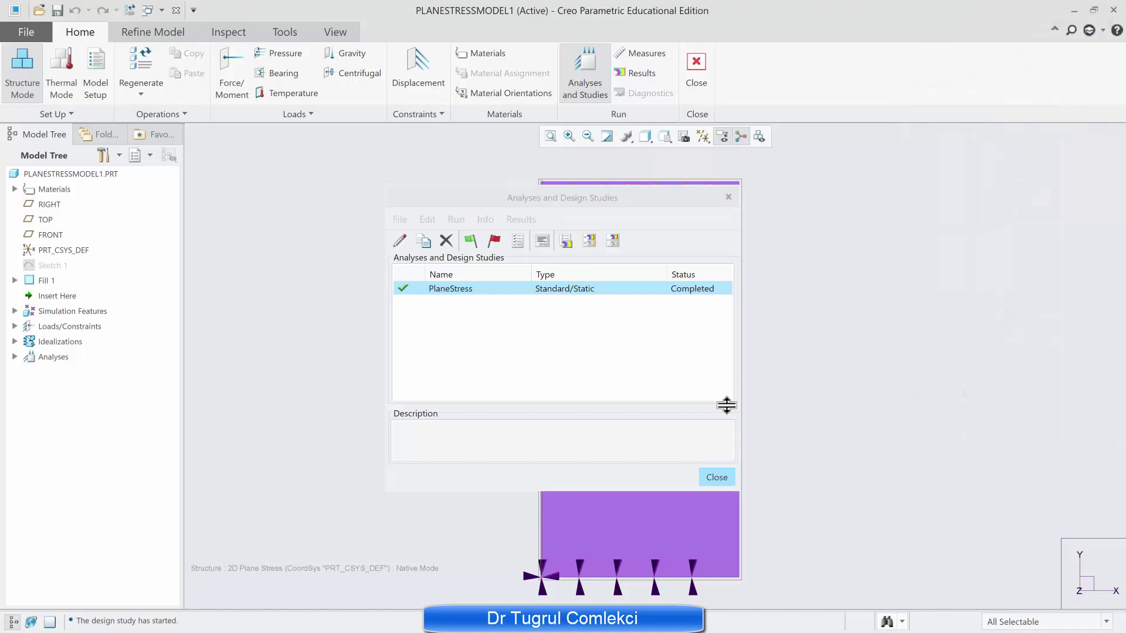
click(567, 240)
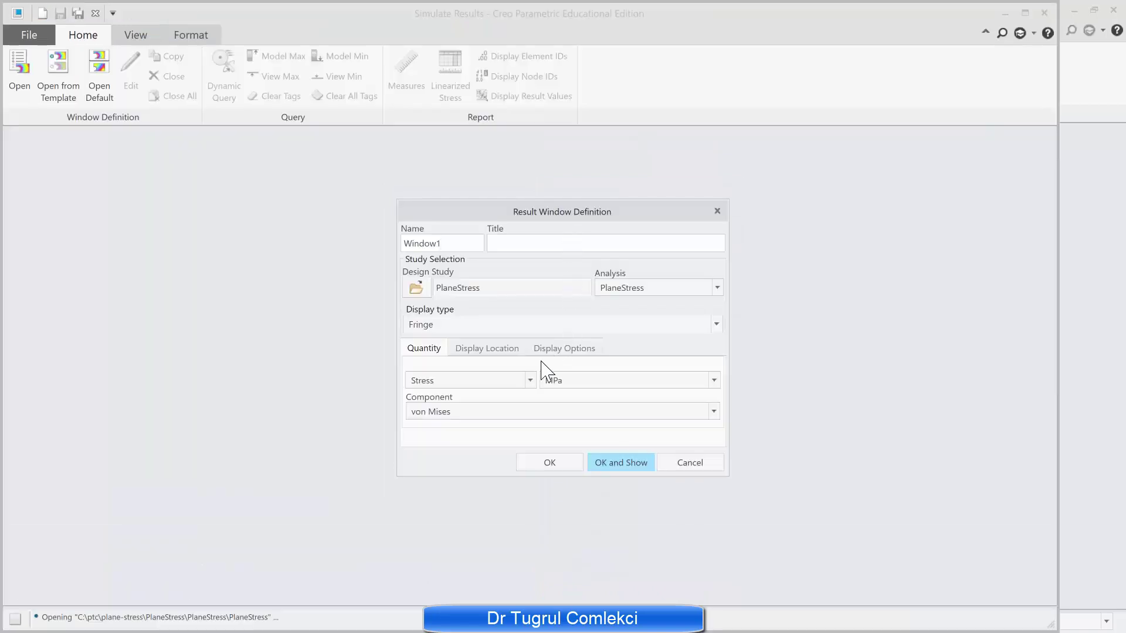
Show the rerun von Mises fringe, zoom on the 321.186 MPa peak at the hole, and close unsaved.
click(615, 466)
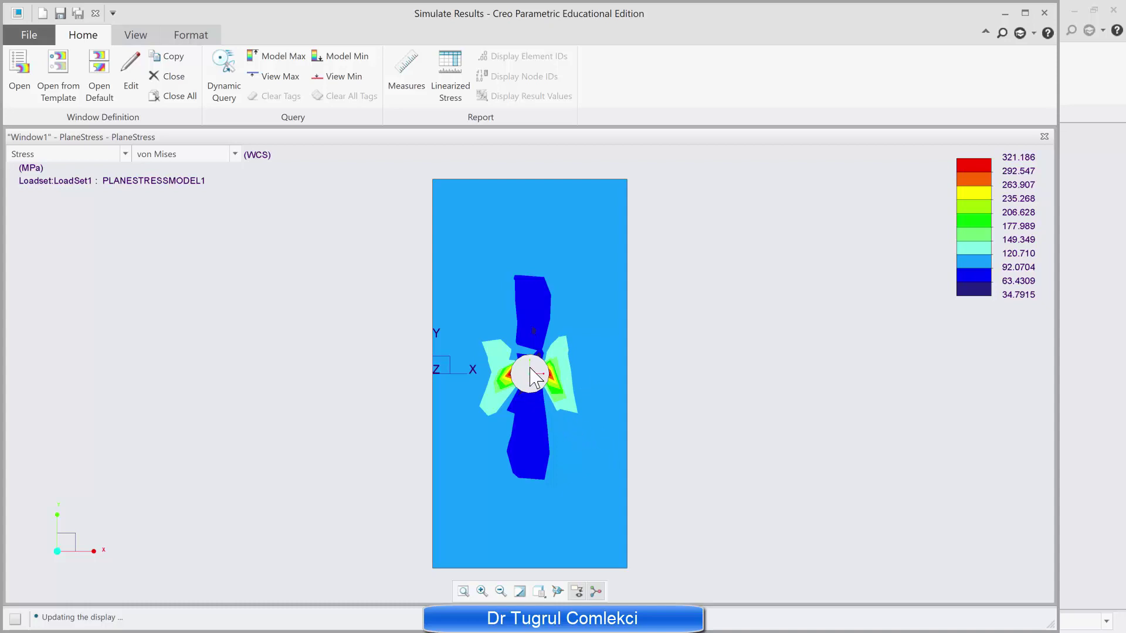
scroll(534, 376, up, 6)
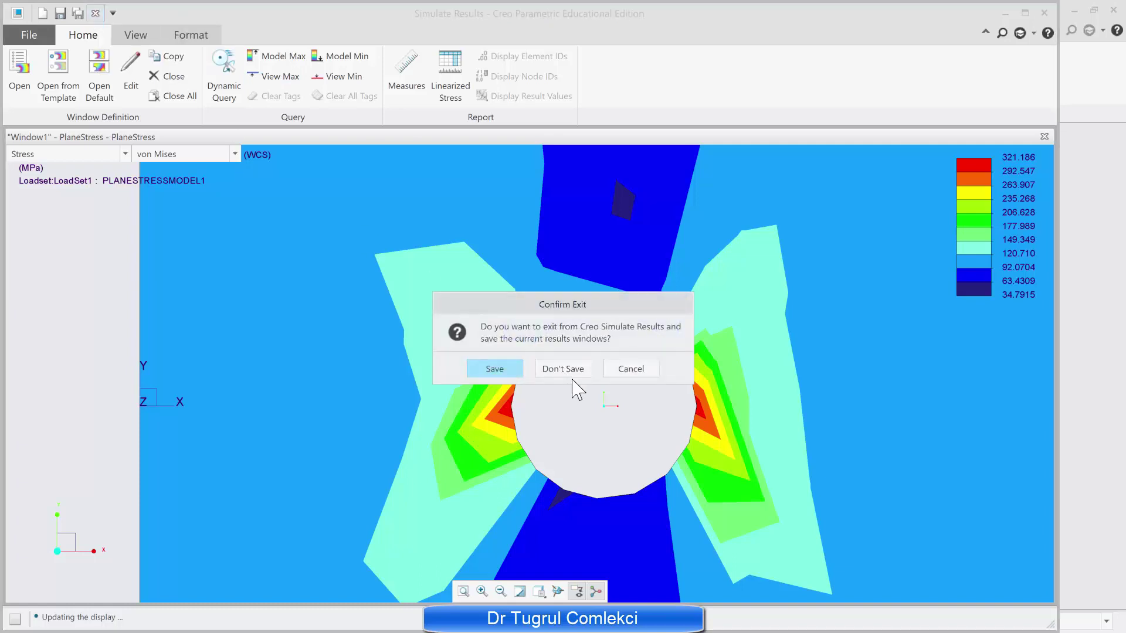
click(537, 369)
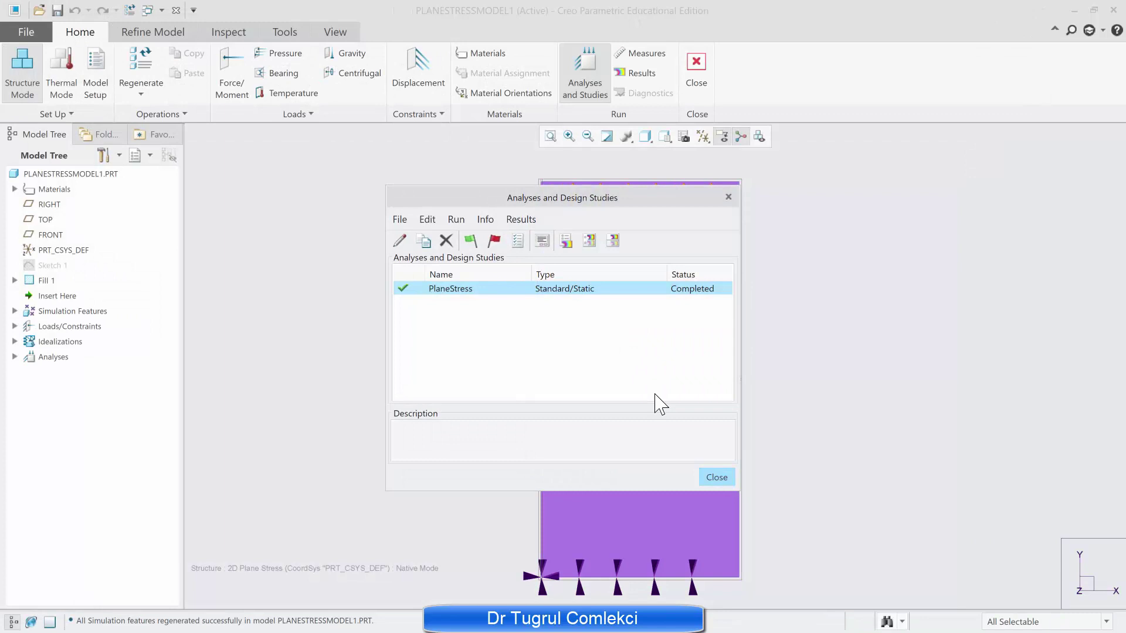
Add a 10 mm maximum element size control, AutoGEMControl1, on the plate surface.
click(716, 477)
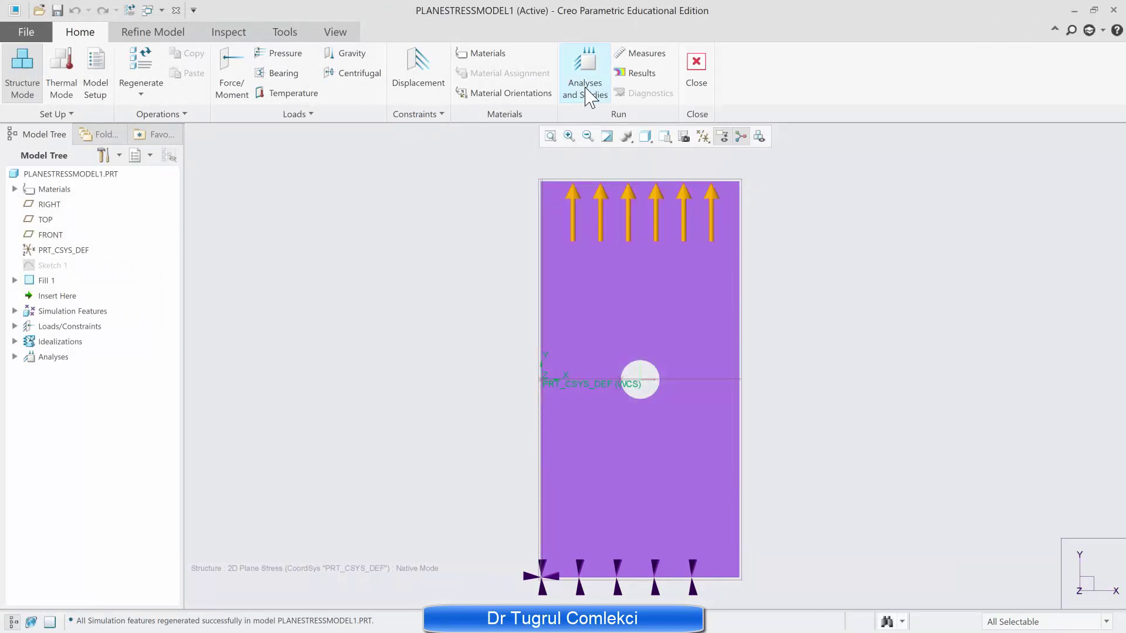
click(154, 33)
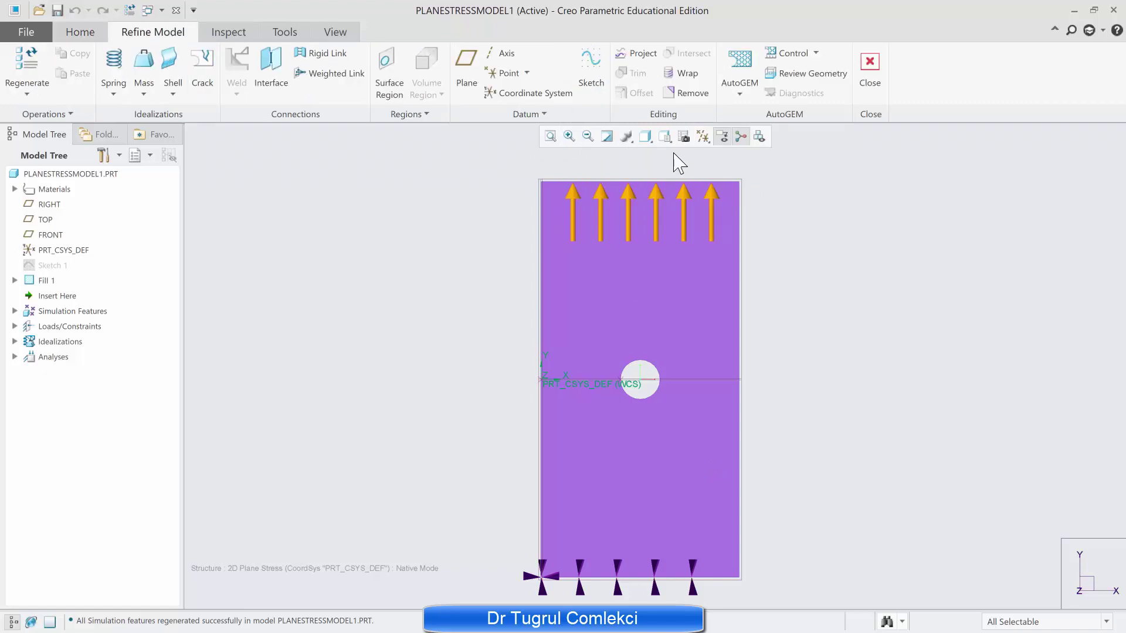
click(815, 53)
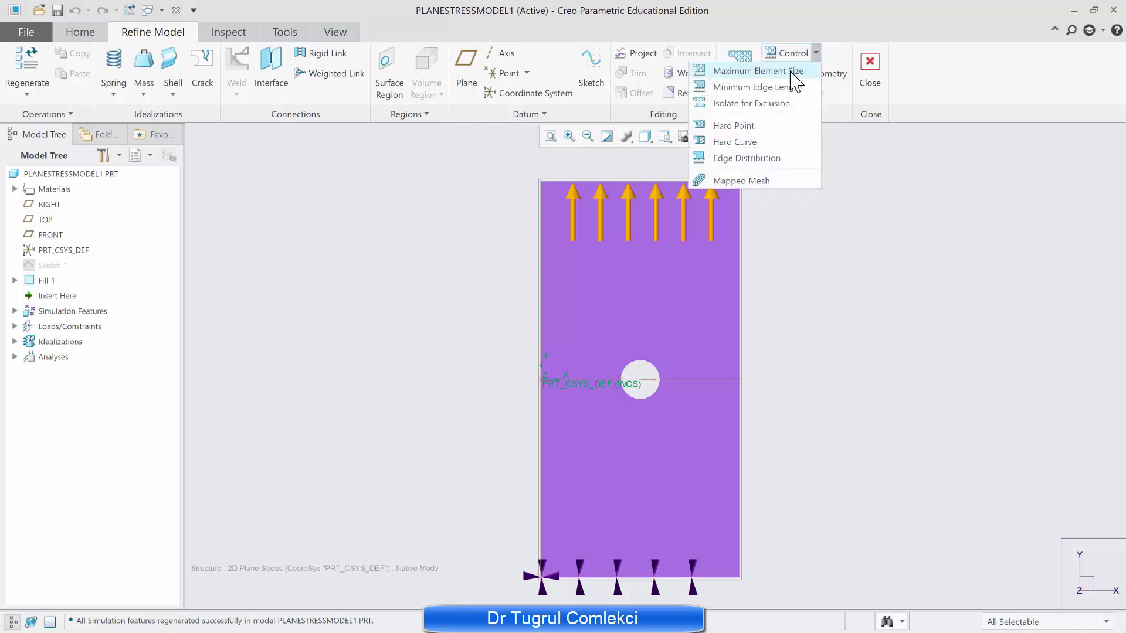
click(756, 71)
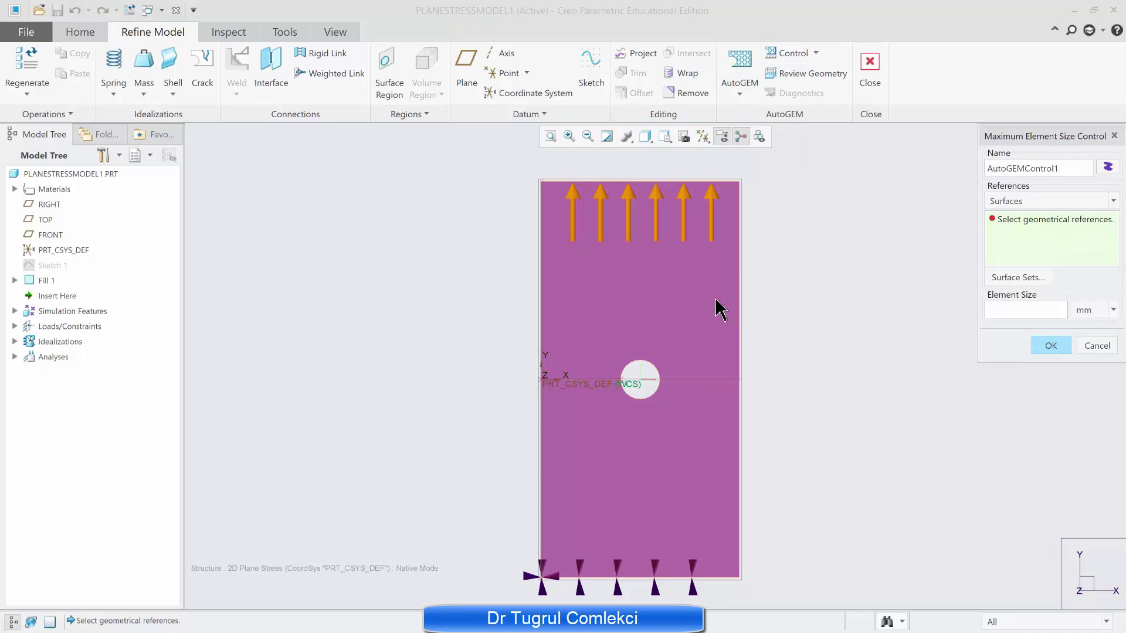
click(716, 307)
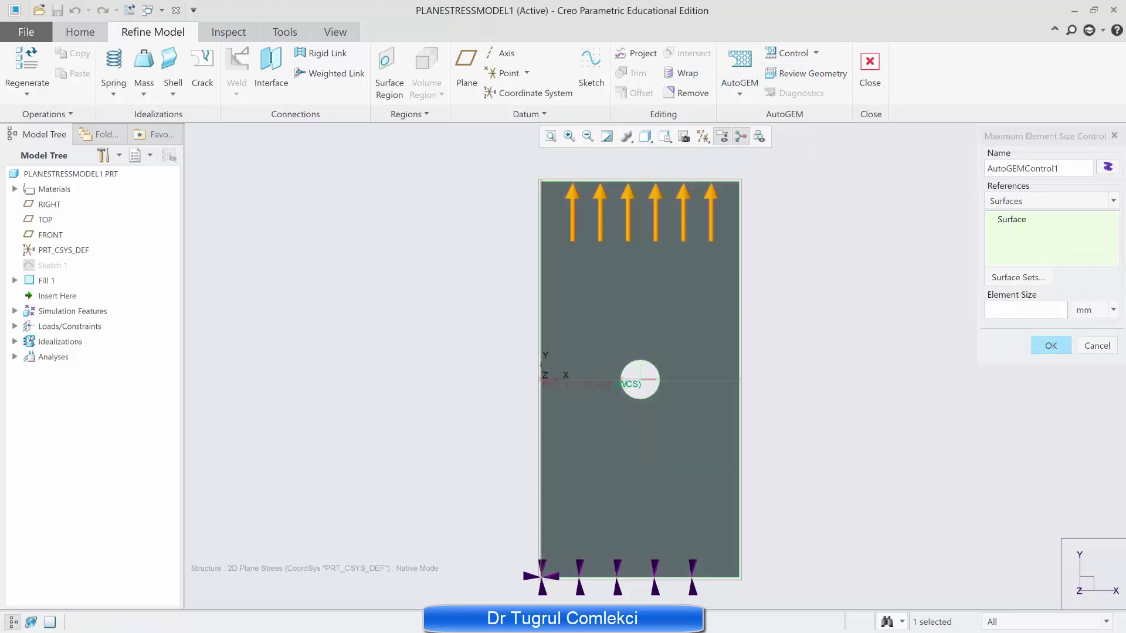
click(1010, 308)
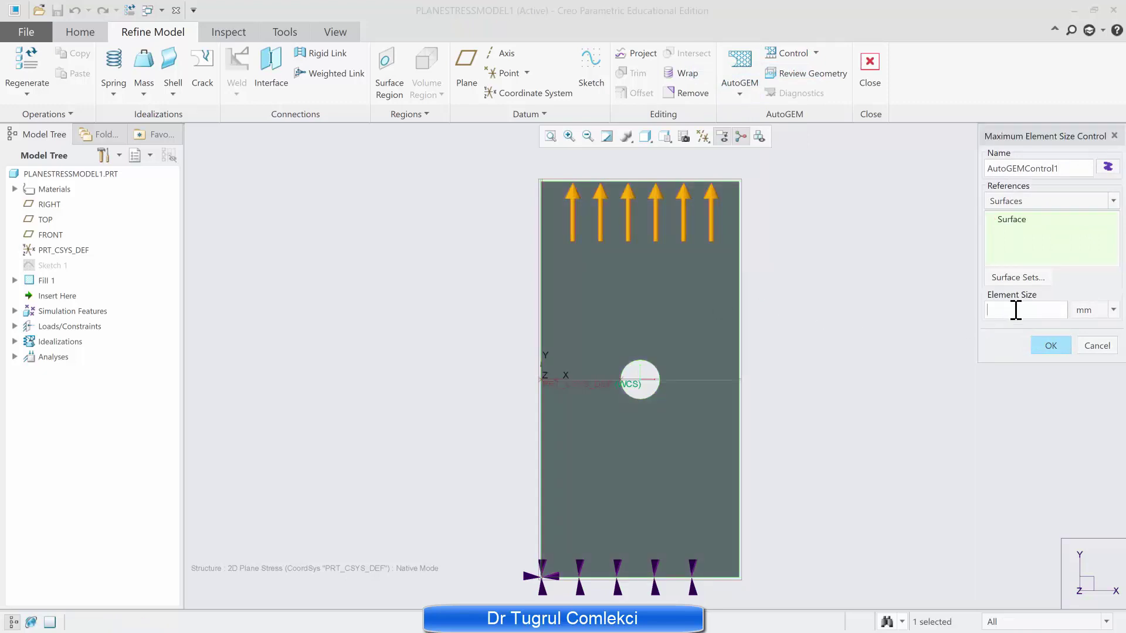
text(10)
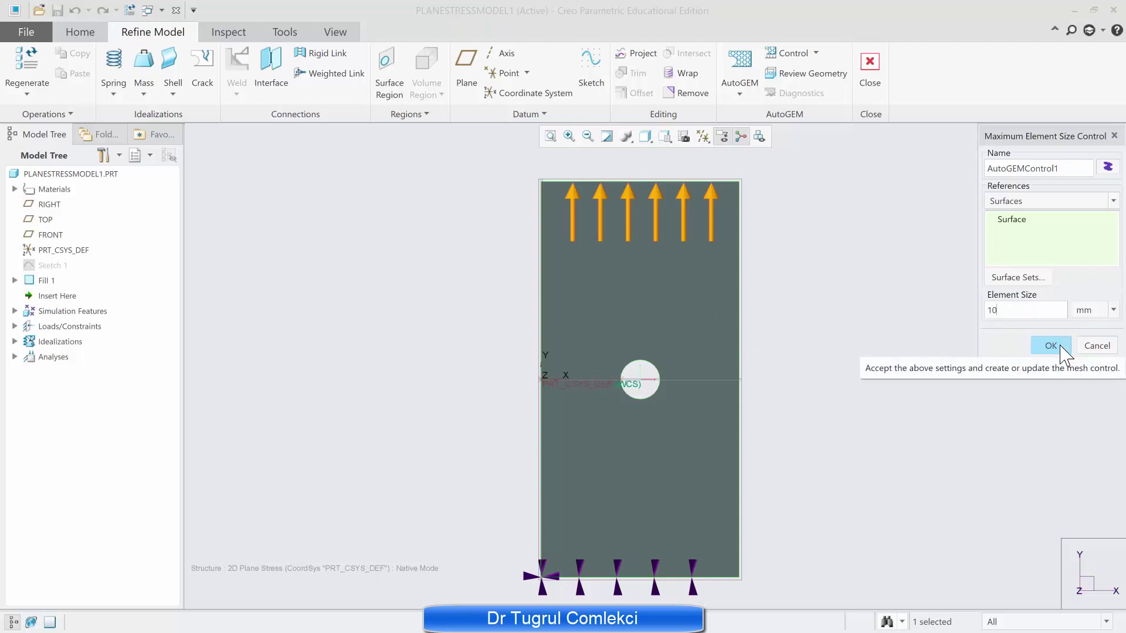
click(1051, 346)
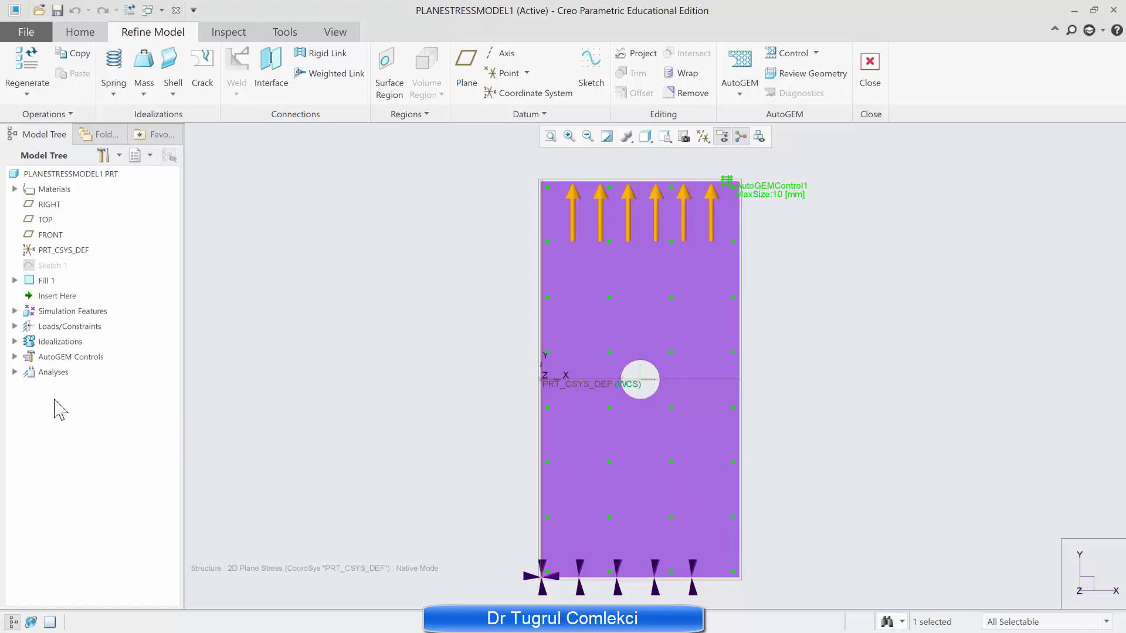
click(14, 357)
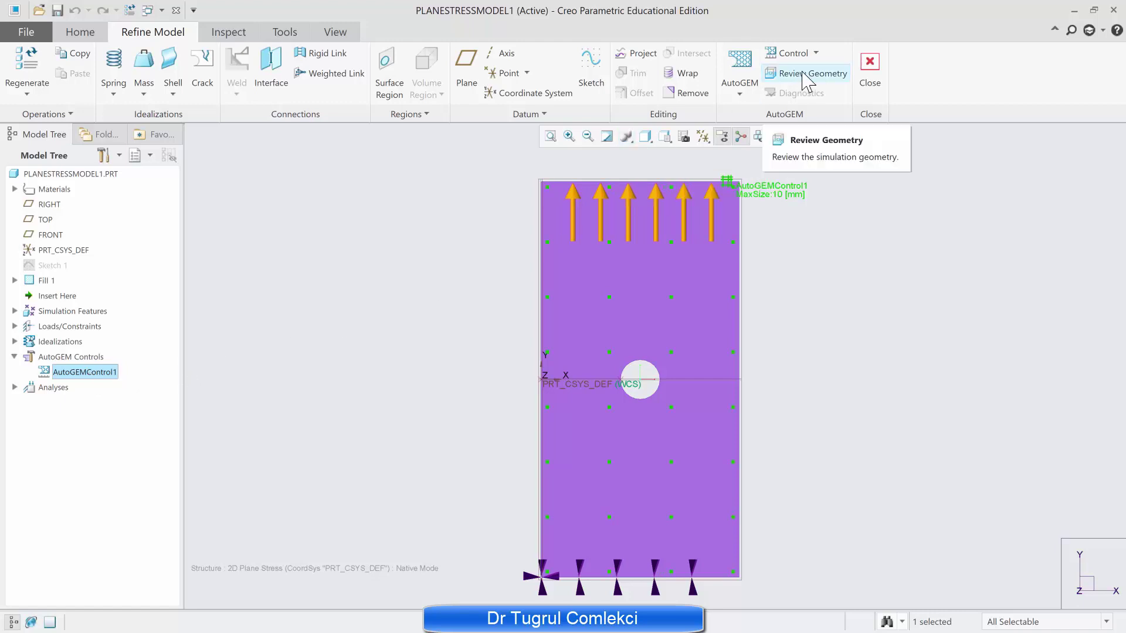
Add a 2 mm maximum element size control, AutoGEMControl2, on both halves of the hole edge.
click(792, 54)
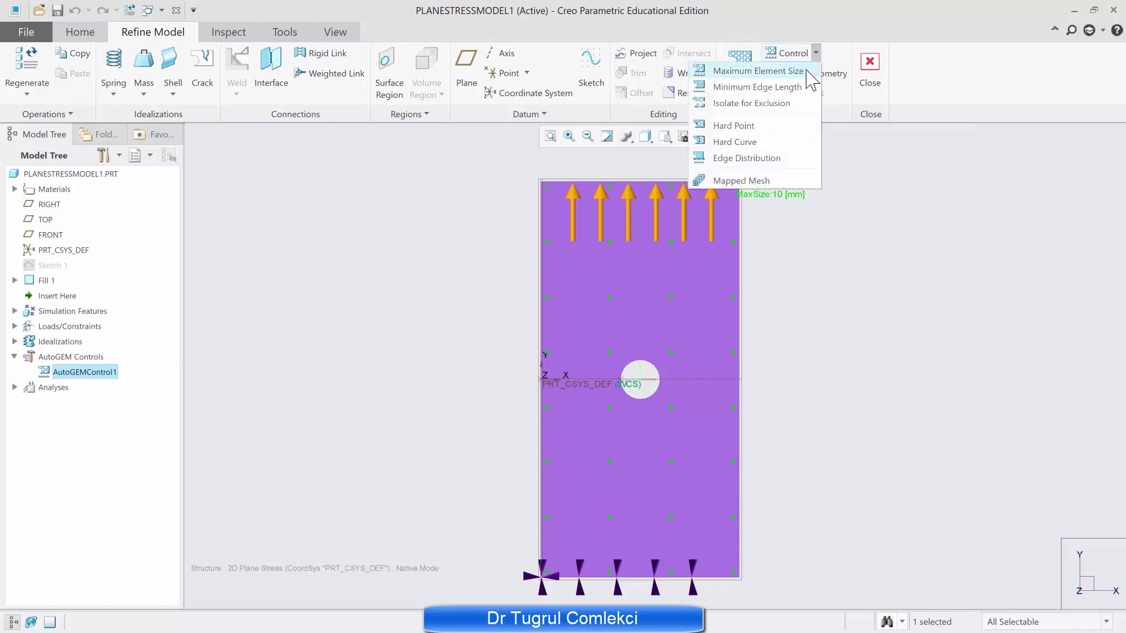
click(789, 71)
scroll(635, 380, up, 6)
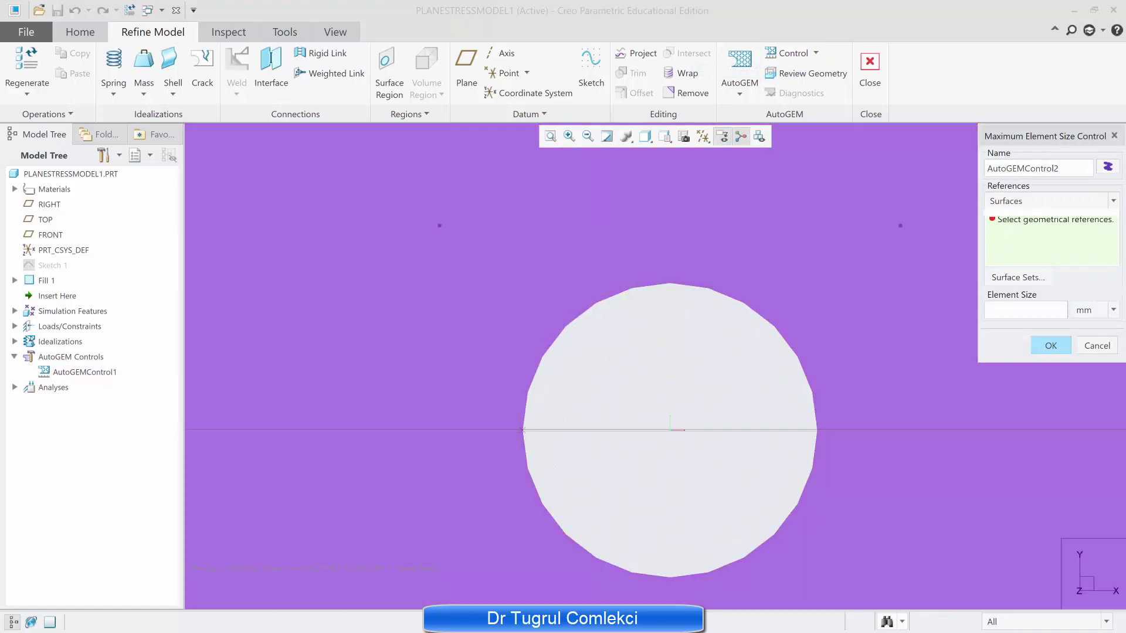
click(1029, 202)
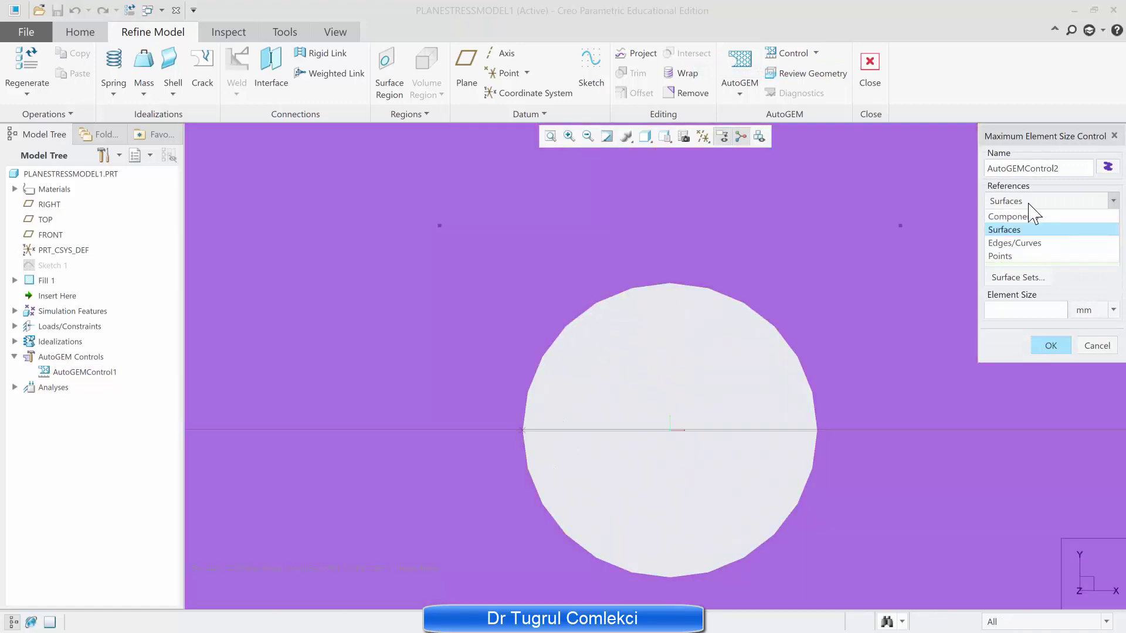
click(1014, 242)
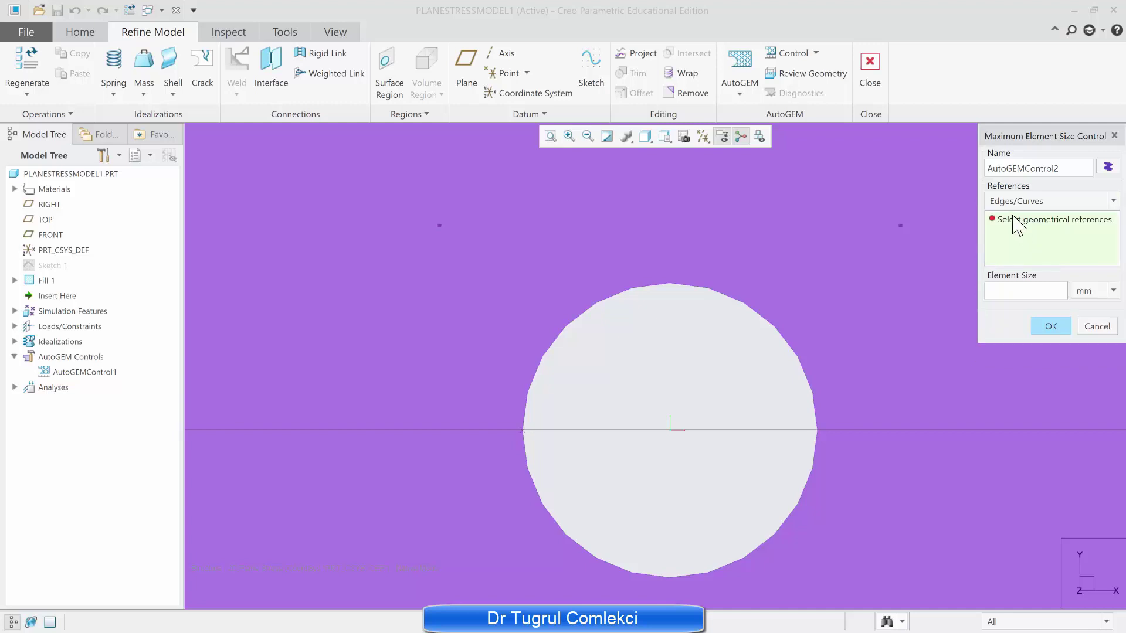
click(614, 296)
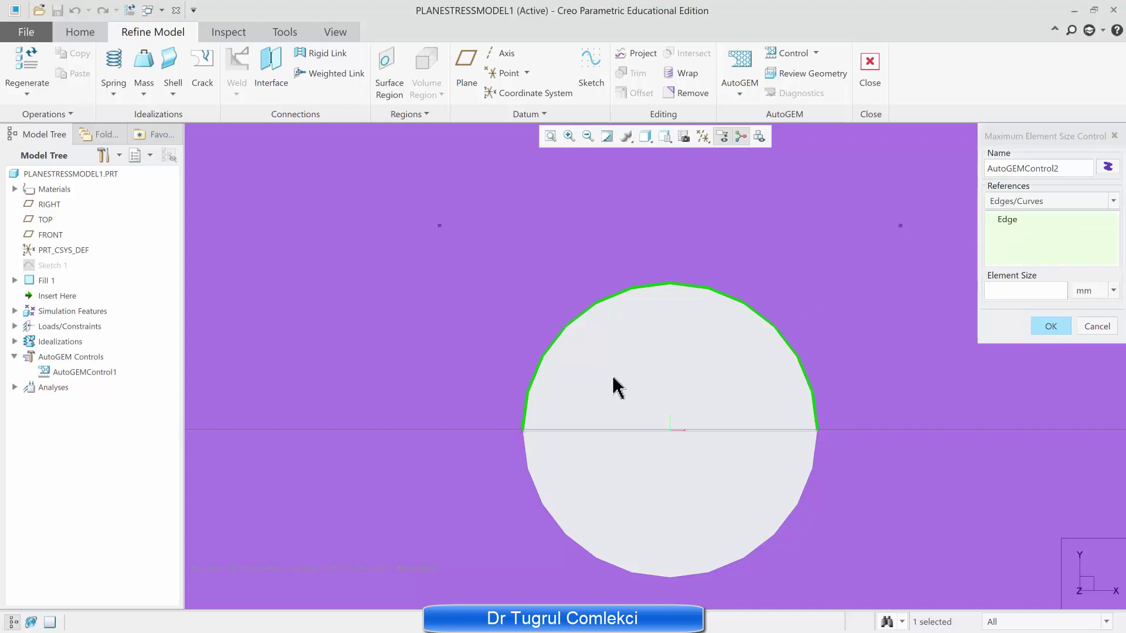
ctrl+click(659, 579)
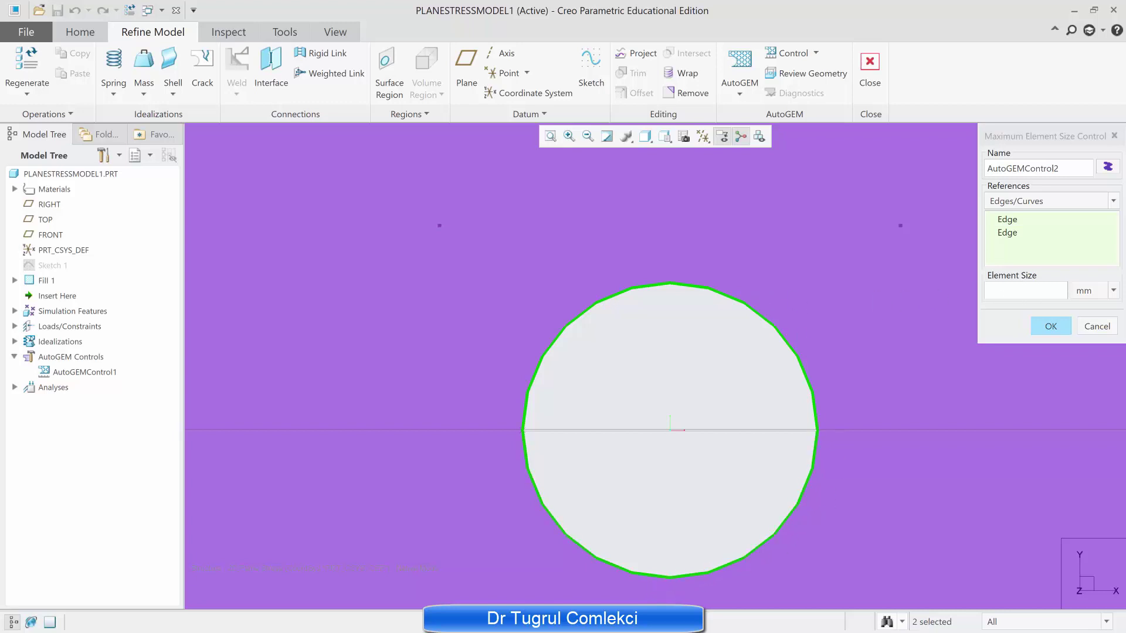
click(1026, 290)
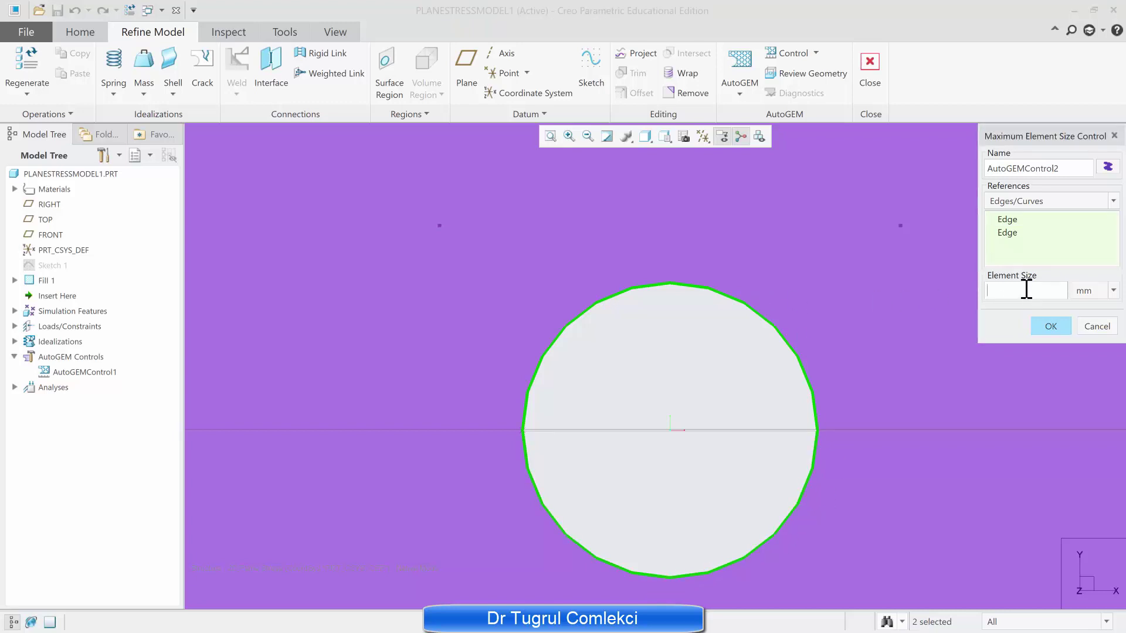
click(1051, 326)
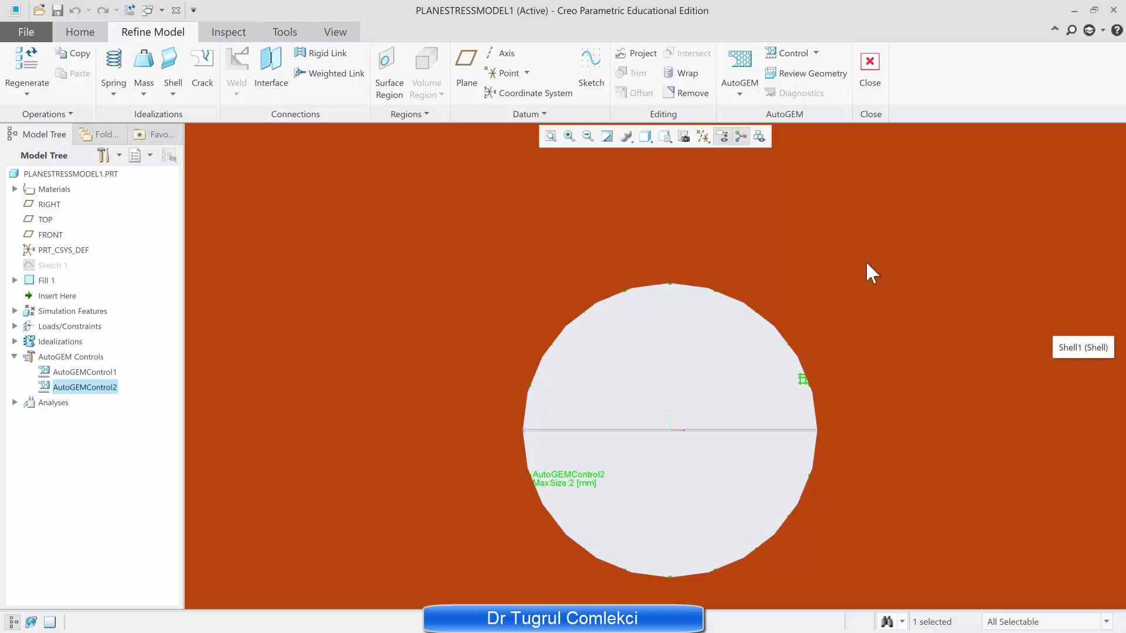
scroll(865, 260, down, 6)
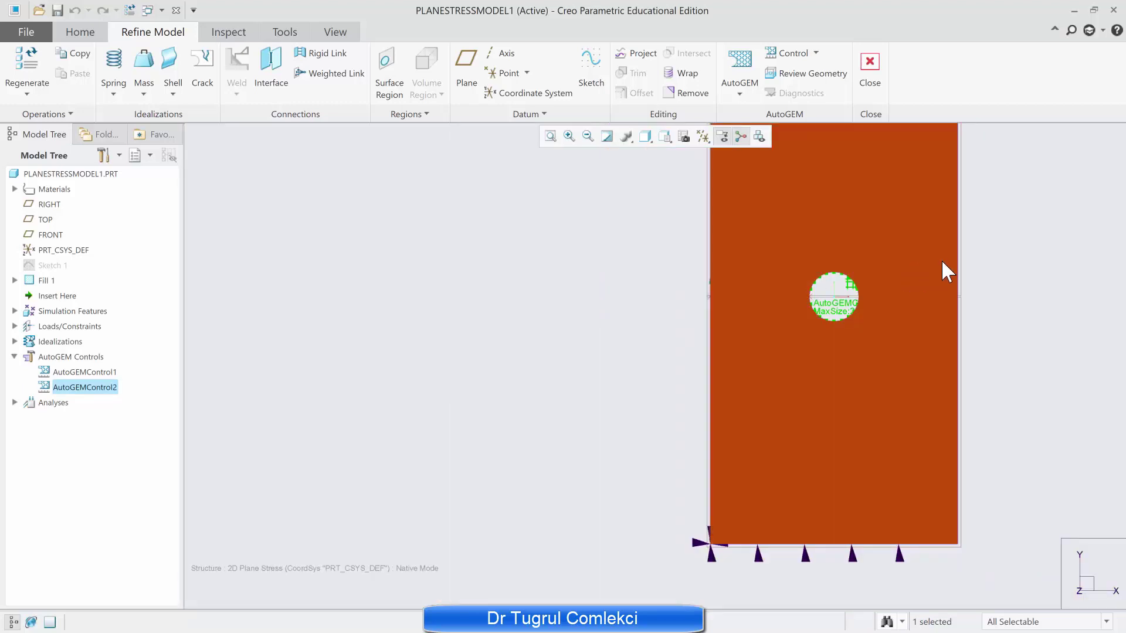
shift+middle_drag(932, 268, 737, 320)
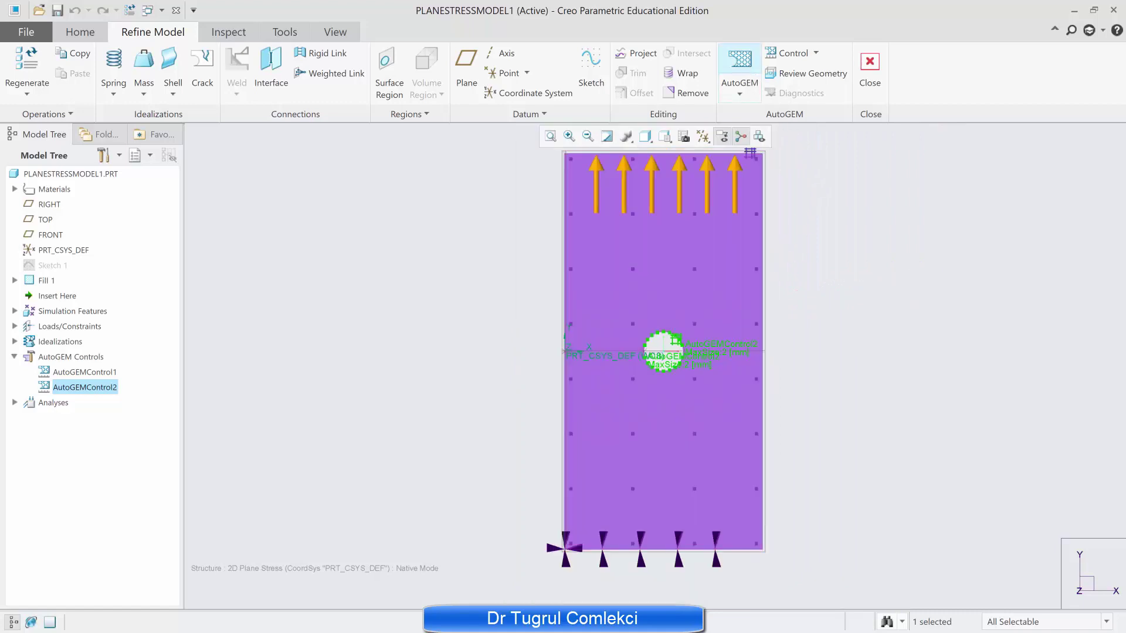
Generate the AutoGEM mesh of 433 elements and 444 nodes and save it.
click(740, 66)
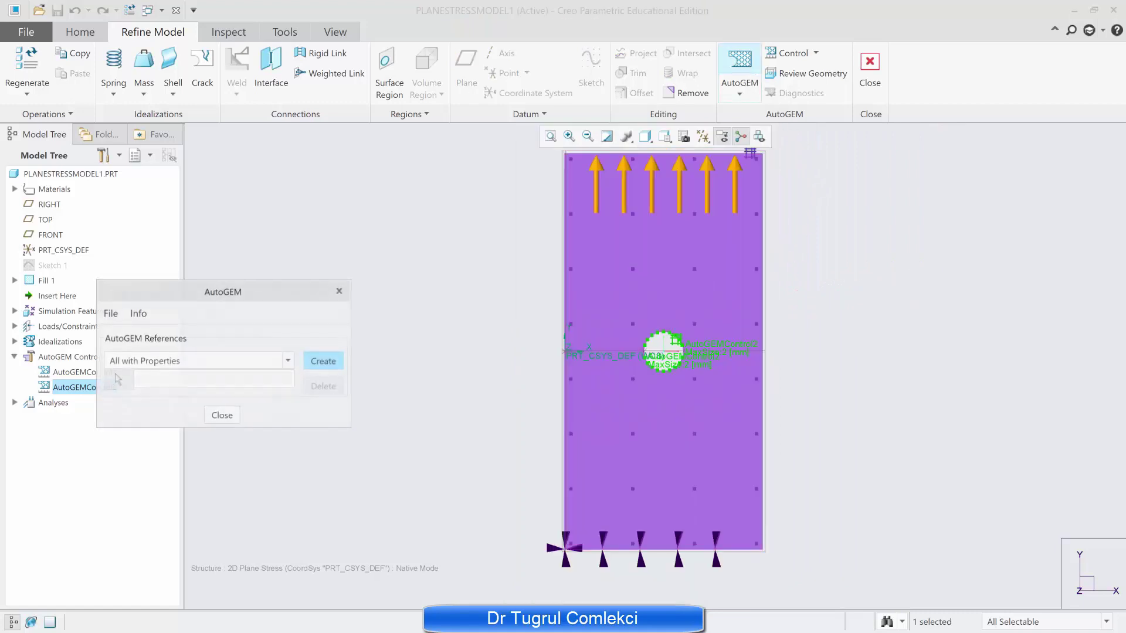
click(340, 361)
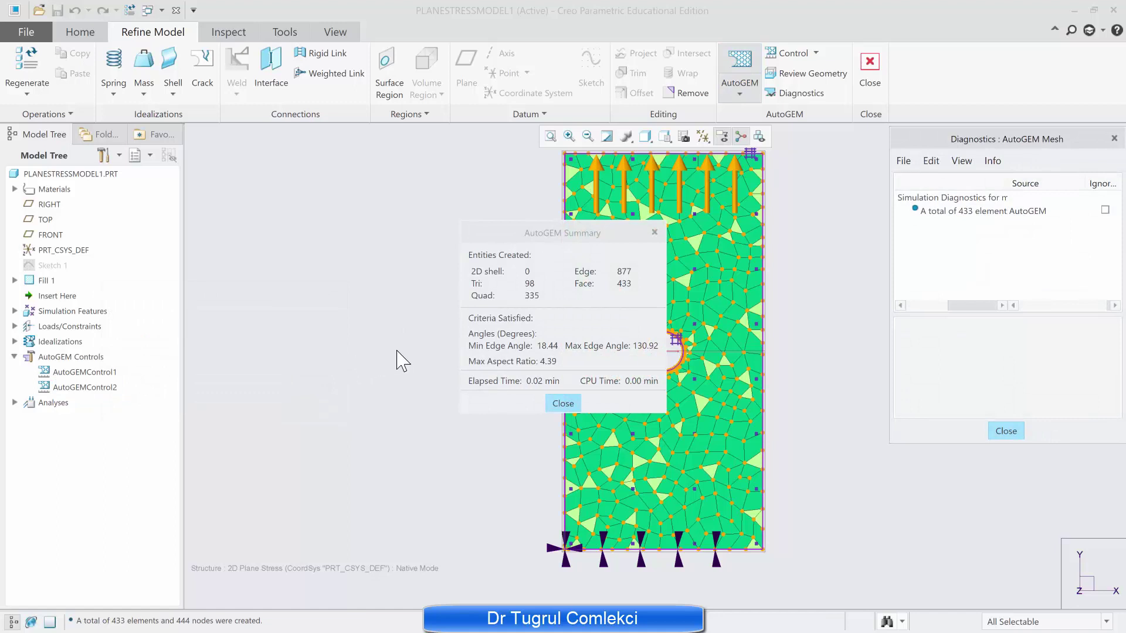
drag(540, 234, 351, 248)
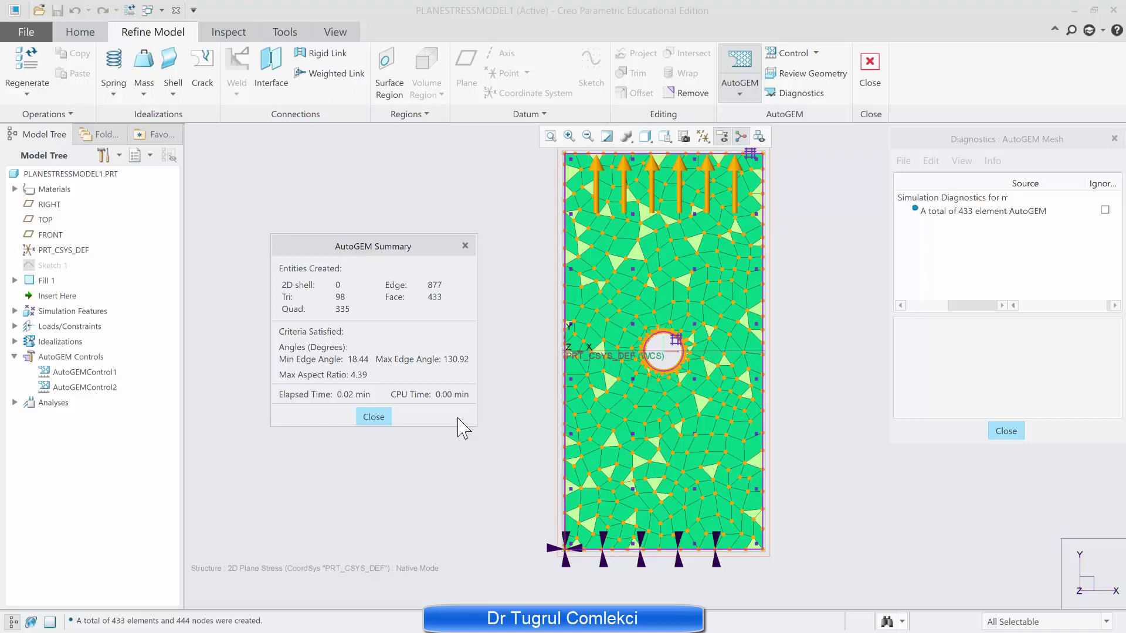
click(373, 416)
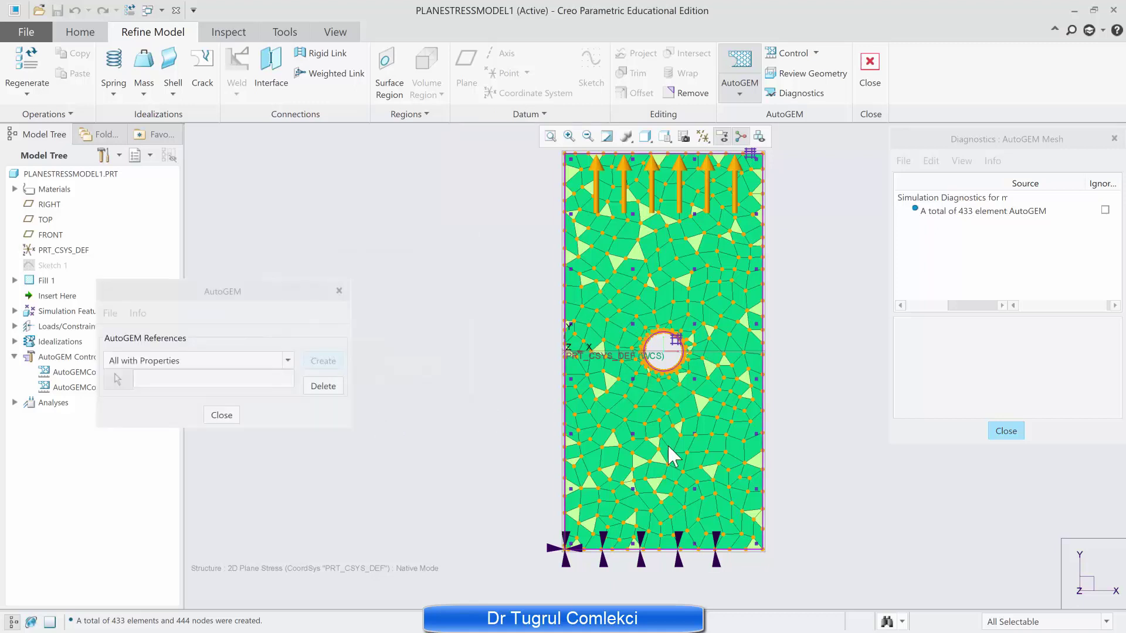
click(222, 415)
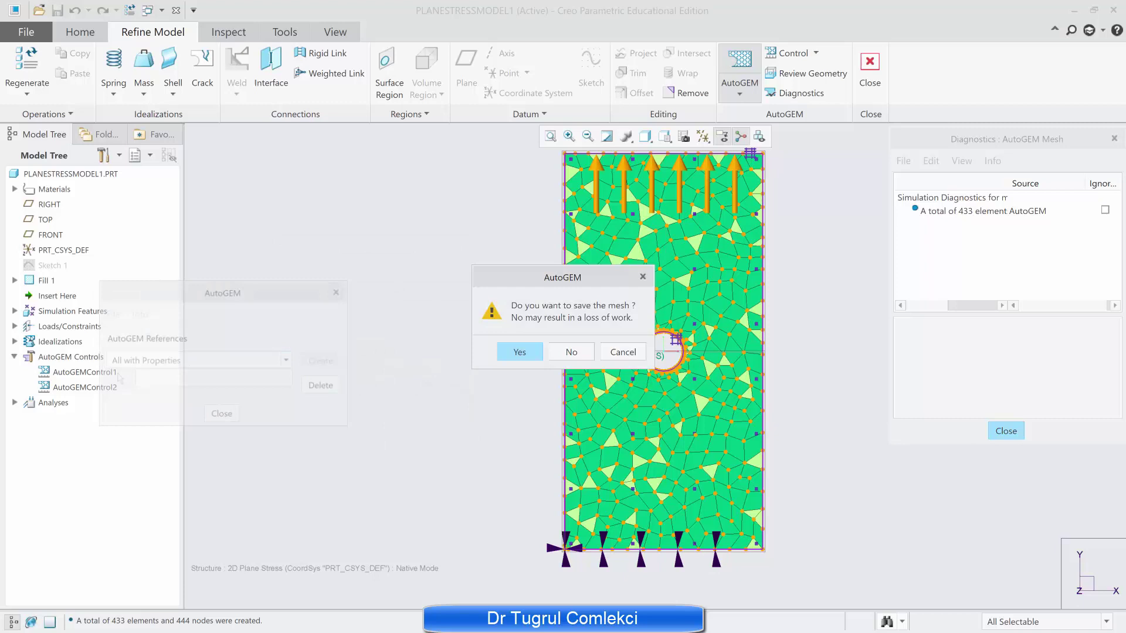
click(520, 352)
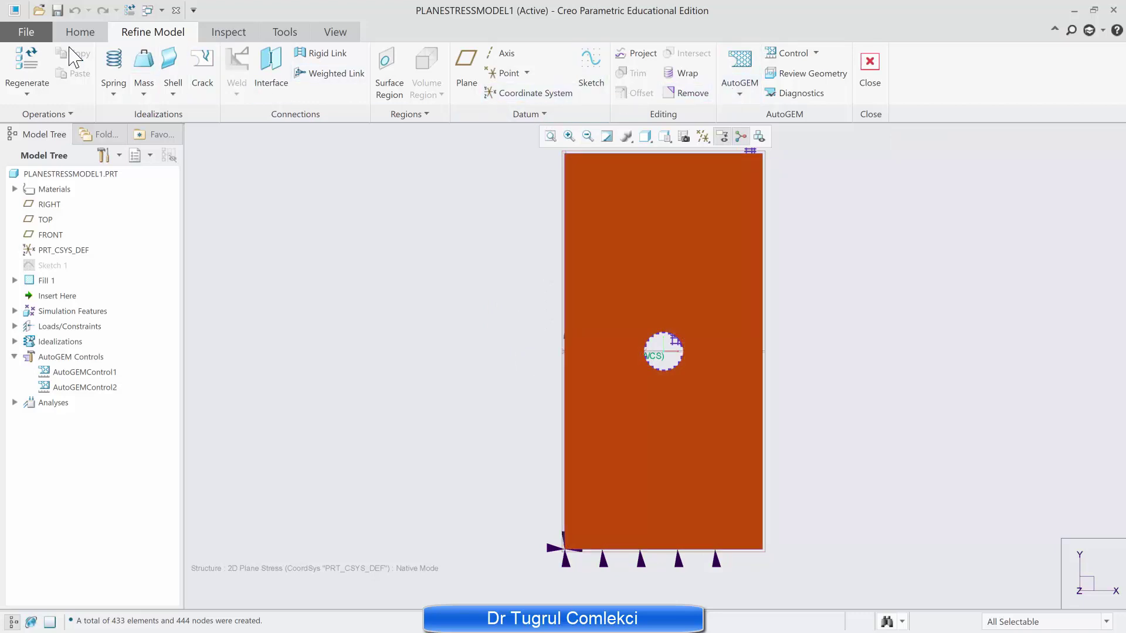
Rerun PlaneStress on the refined mesh, deleting old output, and open its results.
scroll(155, 71, up, 1)
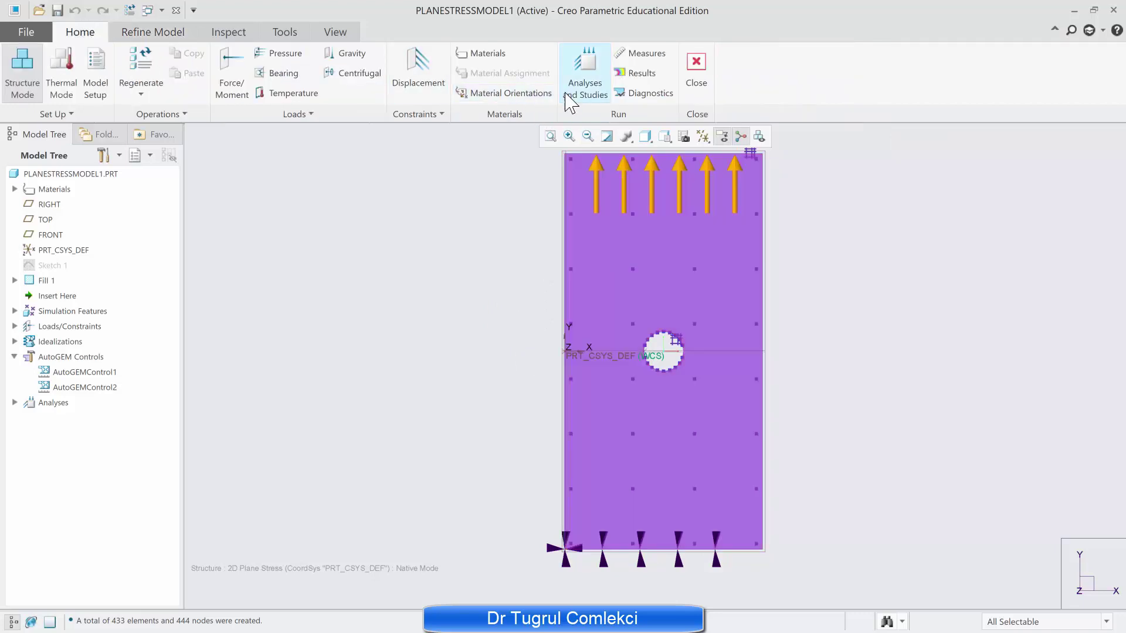
click(584, 77)
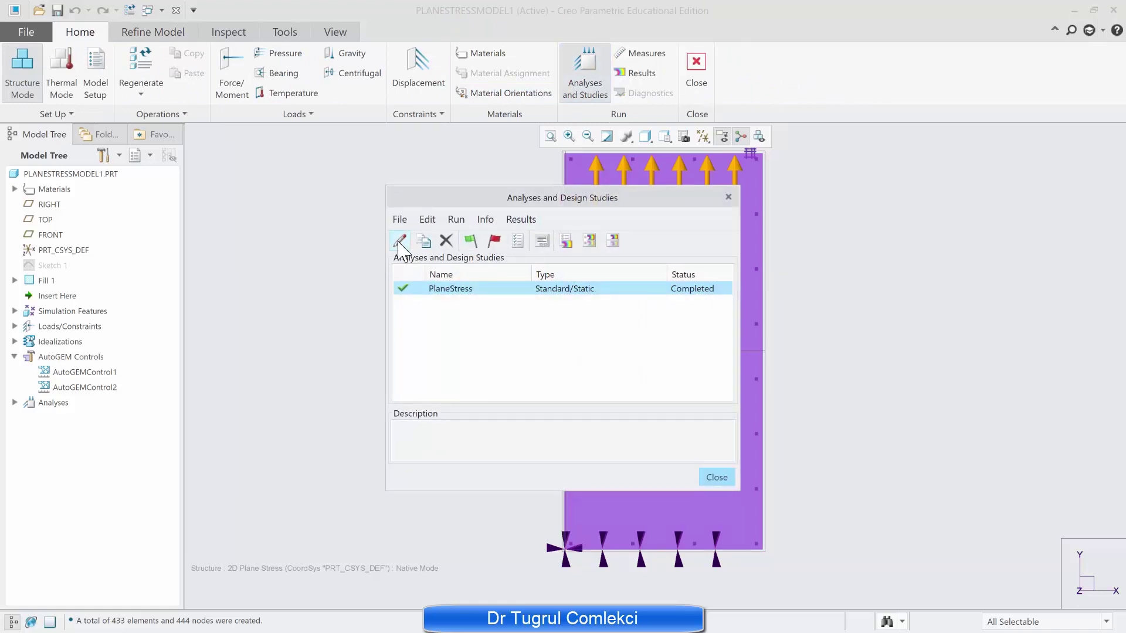
click(489, 243)
click(614, 359)
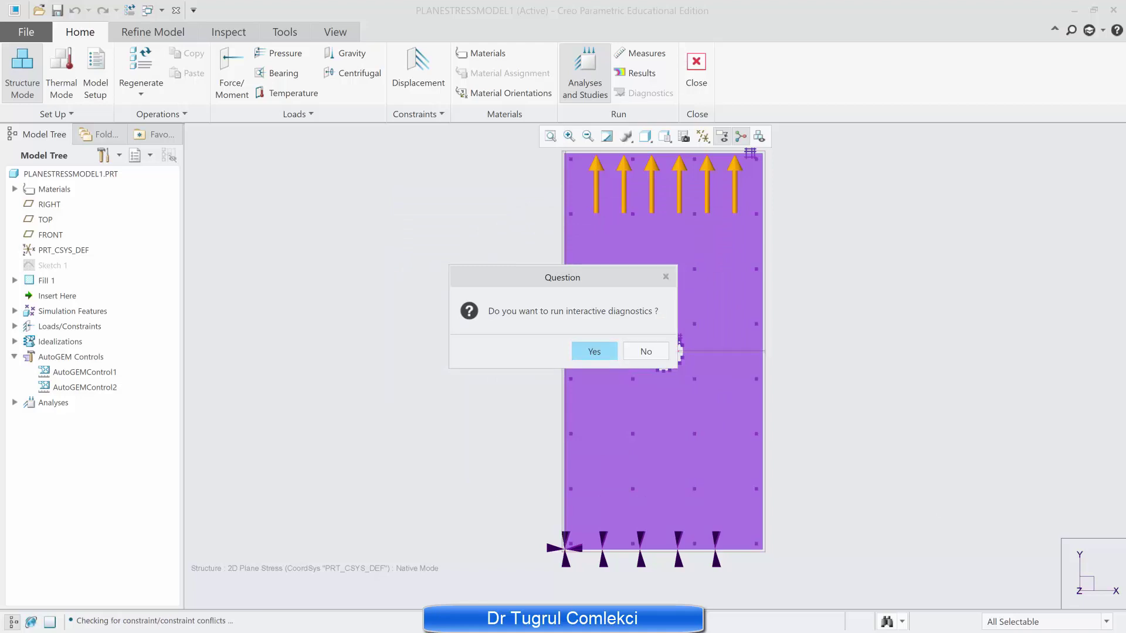
click(594, 351)
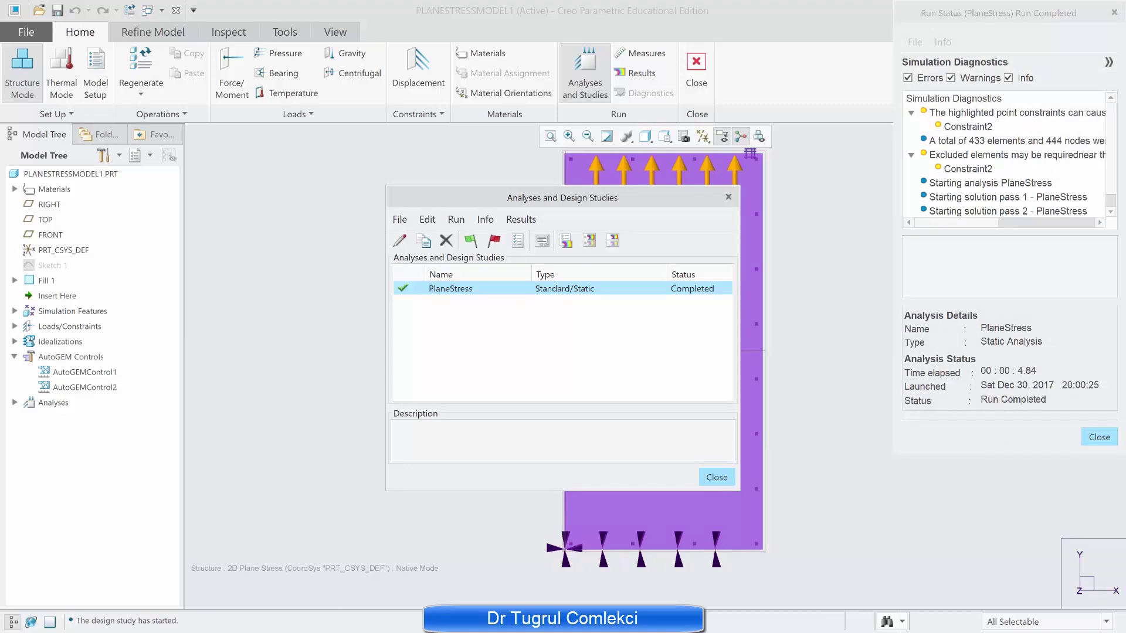
click(1097, 437)
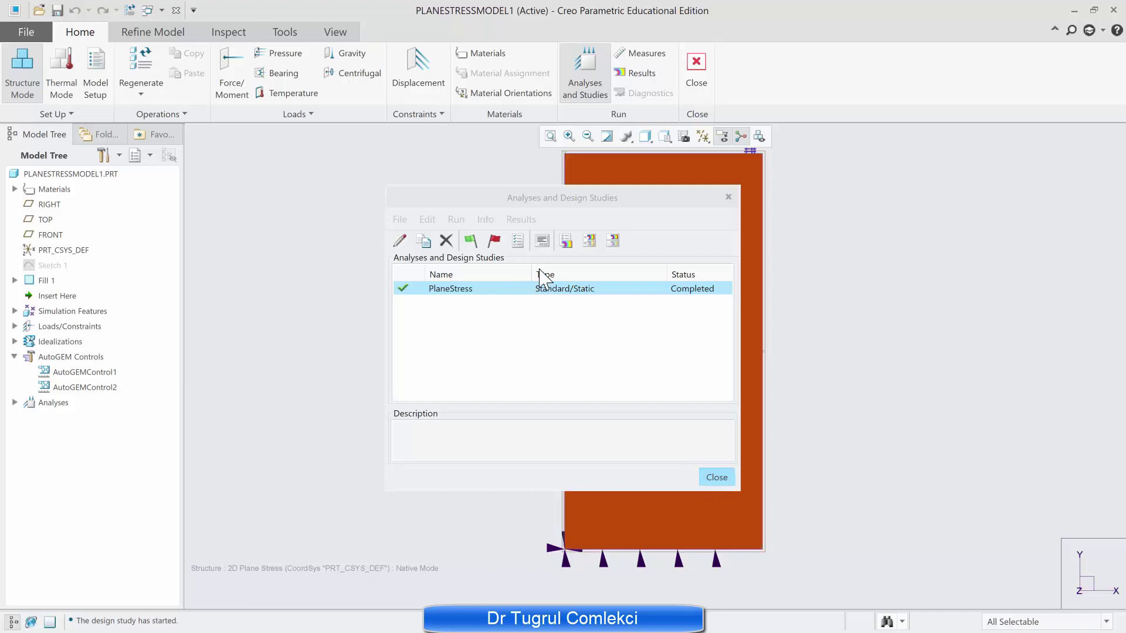
click(566, 241)
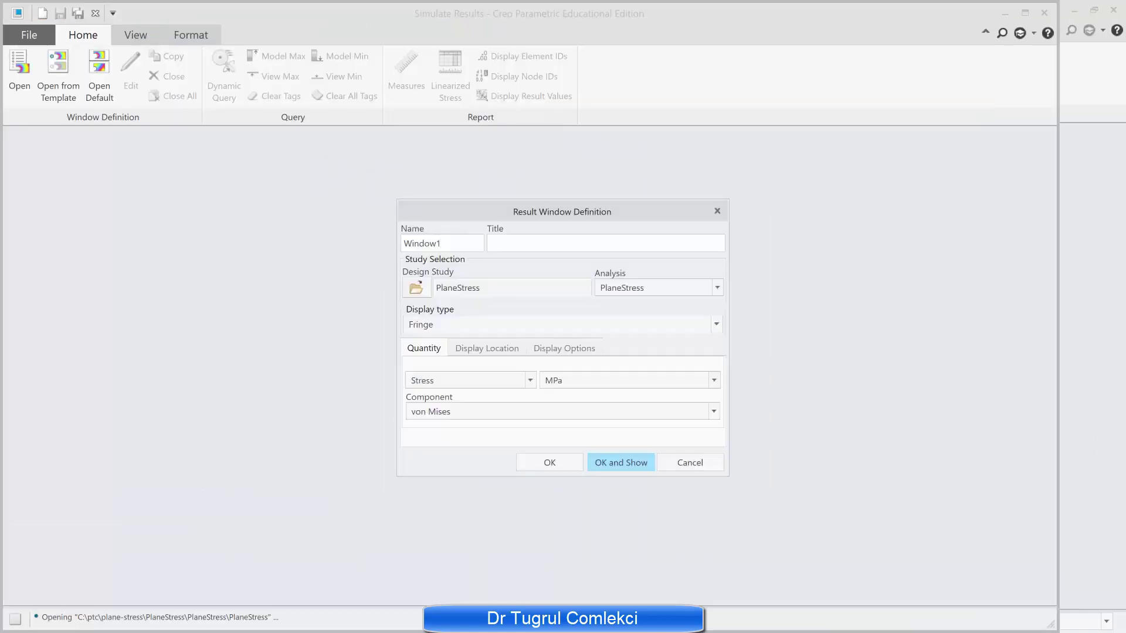
Show the refined-mesh von Mises fringe and zoom onto the hole's 318.341 MPa peak.
click(636, 459)
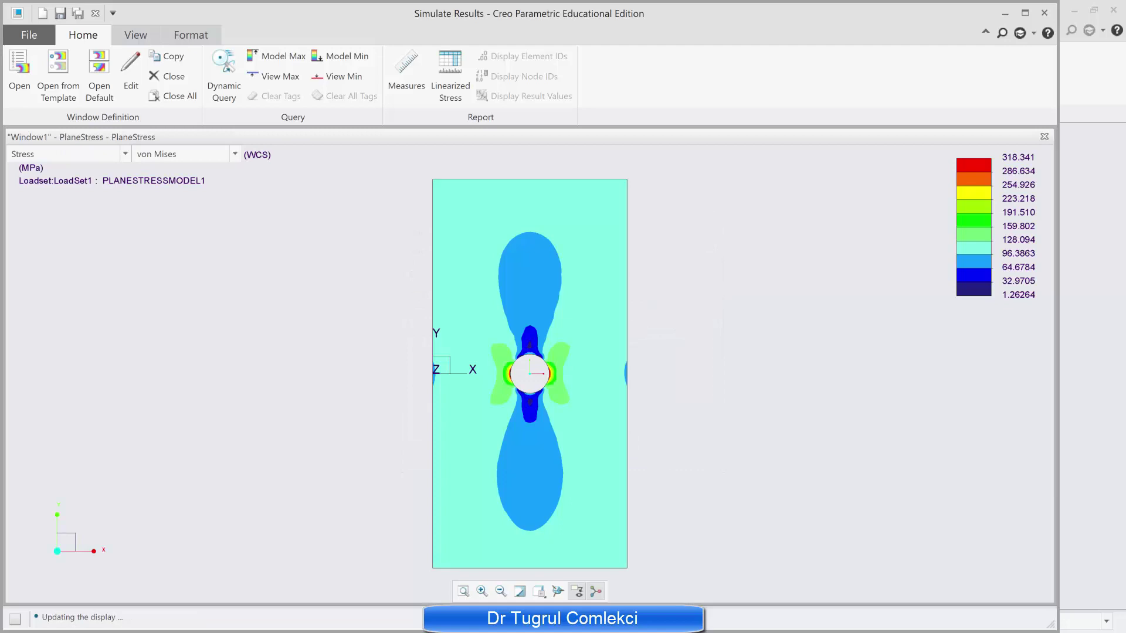
scroll(532, 384, down, 2)
scroll(532, 387, up, 4)
scroll(525, 382, up, 1)
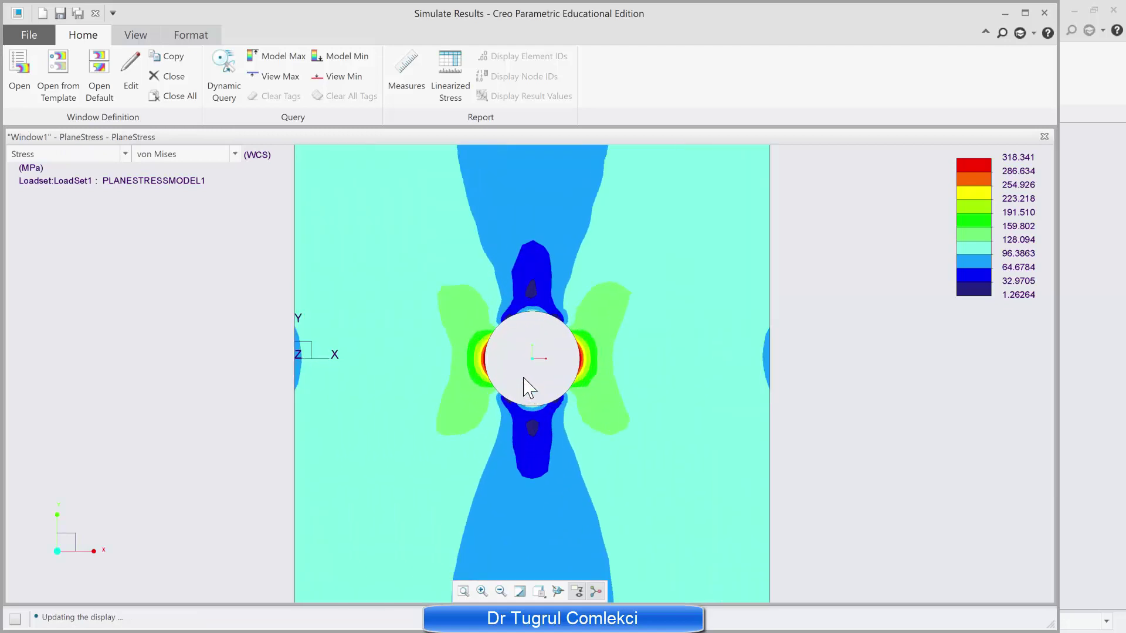
scroll(528, 378, up, 2)
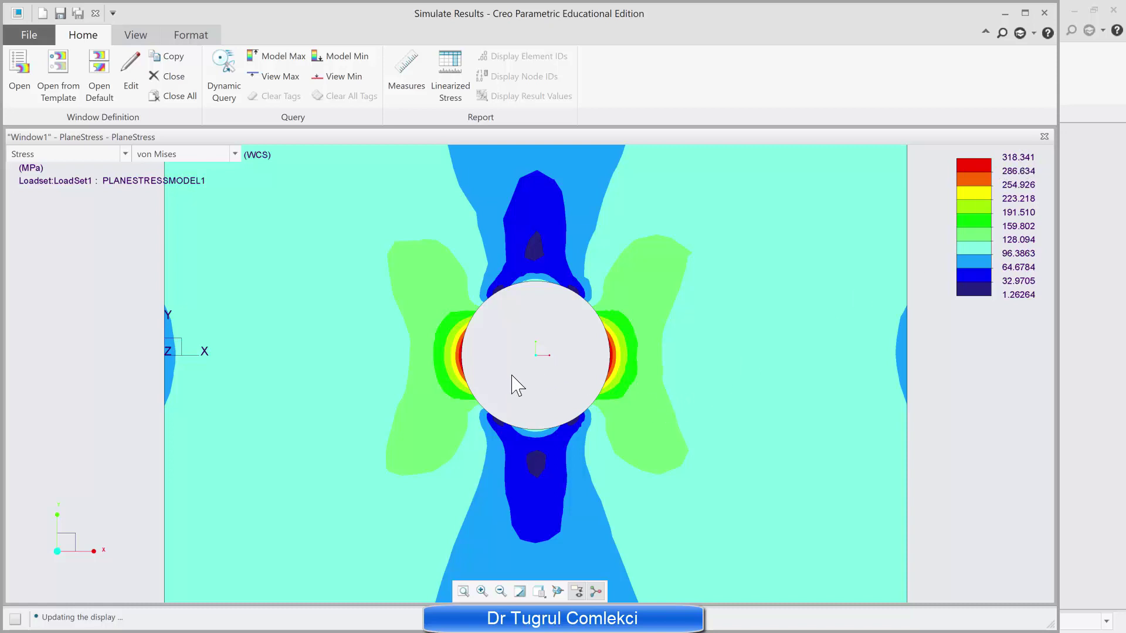
scroll(516, 385, up, 5)
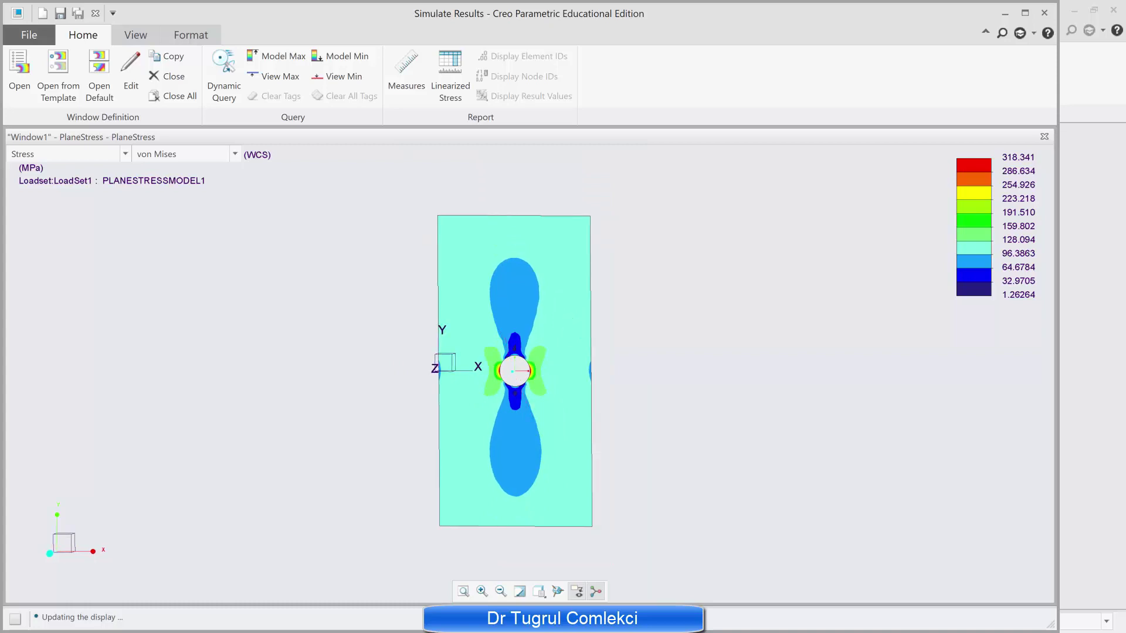
Orbit the von Mises fringe plot into a tilted 3-D view of the plate, showing stress peaking beside the hole.
middle_drag(610, 297, 564, 359)
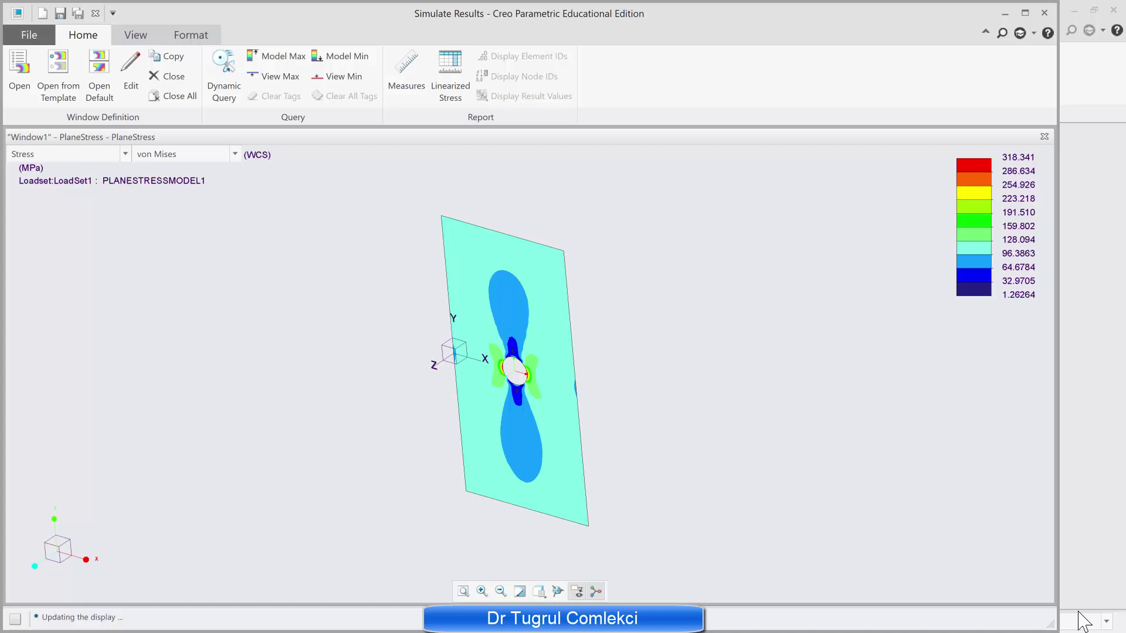
middle_drag(542, 332, 558, 319)
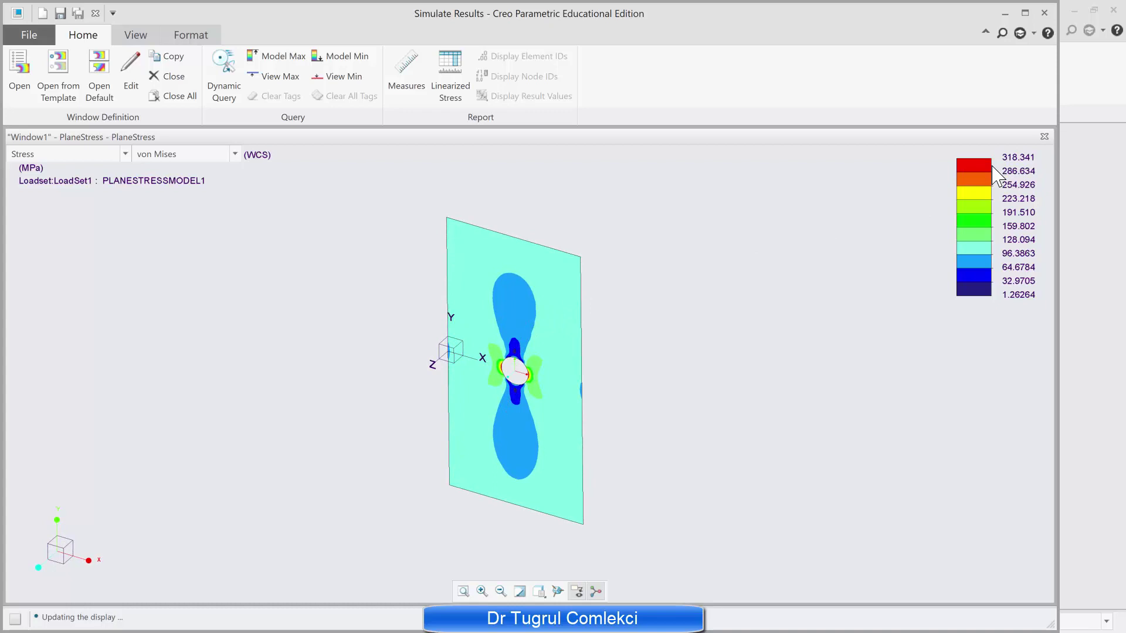